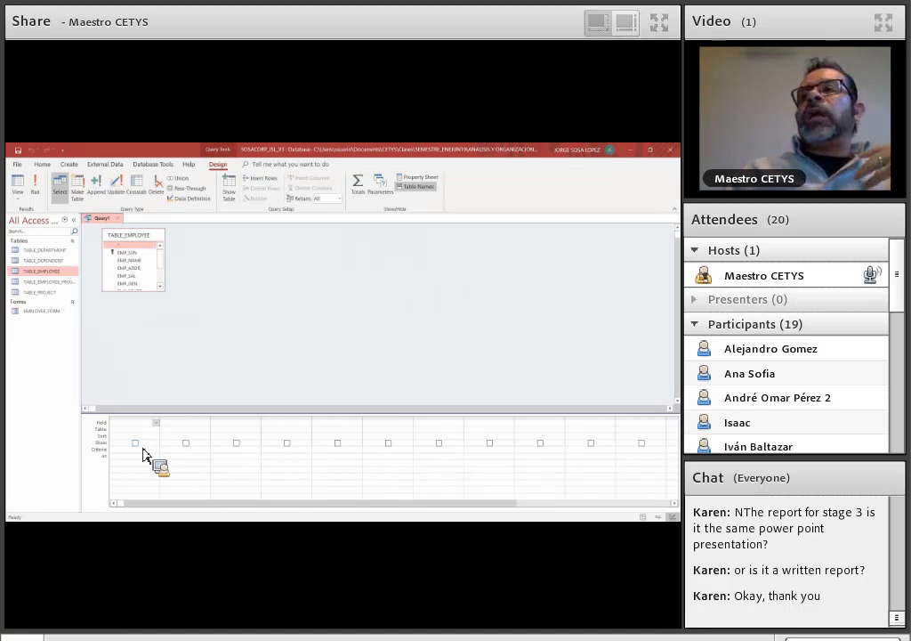
# - Add all TABLE_EMPLOYEE fields, from EMP_SSN to EMP_SSSN, to the query design grid
pyautogui.moveTo(122, 460); pyautogui.dragTo(129, 259)
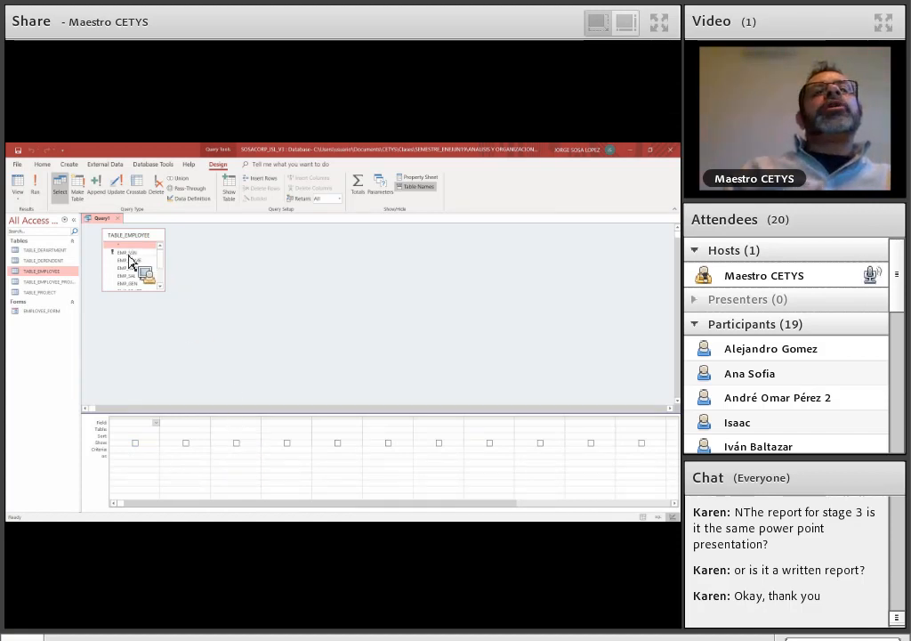
pyautogui.click(129, 255)
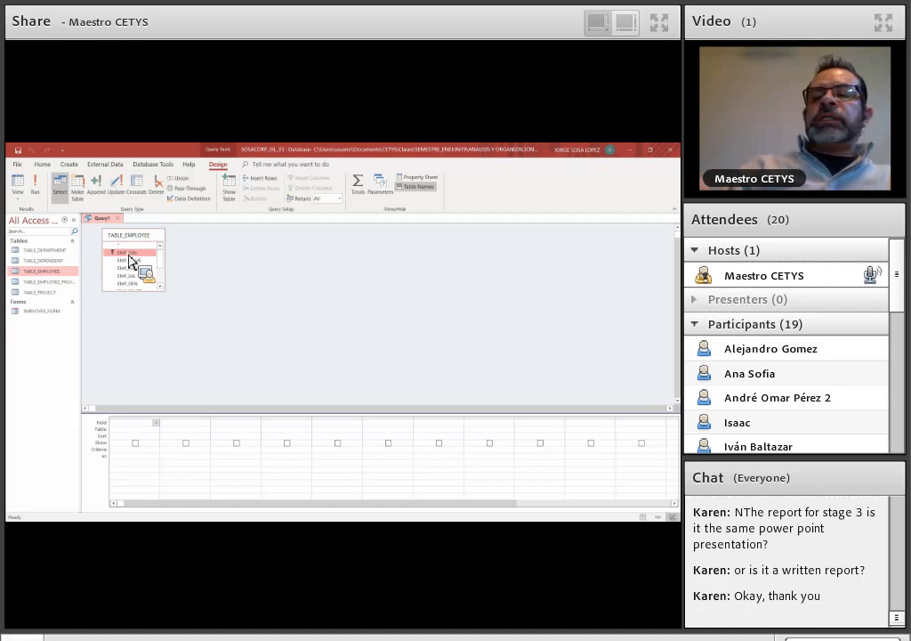
pyautogui.hotkey('shift', 'Down')
pyautogui.hotkey('shift', 'Down')
pyautogui.hotkey('shift', 'Down')
pyautogui.hotkey('shift', 'Down')
pyautogui.hotkey('shift', 'Down')
pyautogui.hotkey('shift', 'Down')
pyautogui.hotkey('shift', 'Down')
pyautogui.hotkey('shift', 'Down')
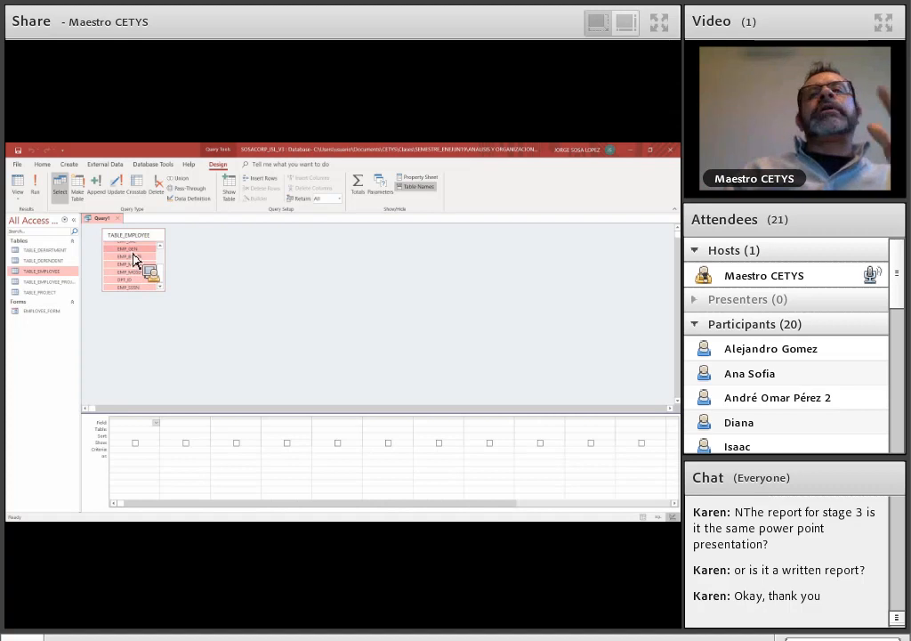
pyautogui.moveTo(132, 254); pyautogui.dragTo(149, 429)
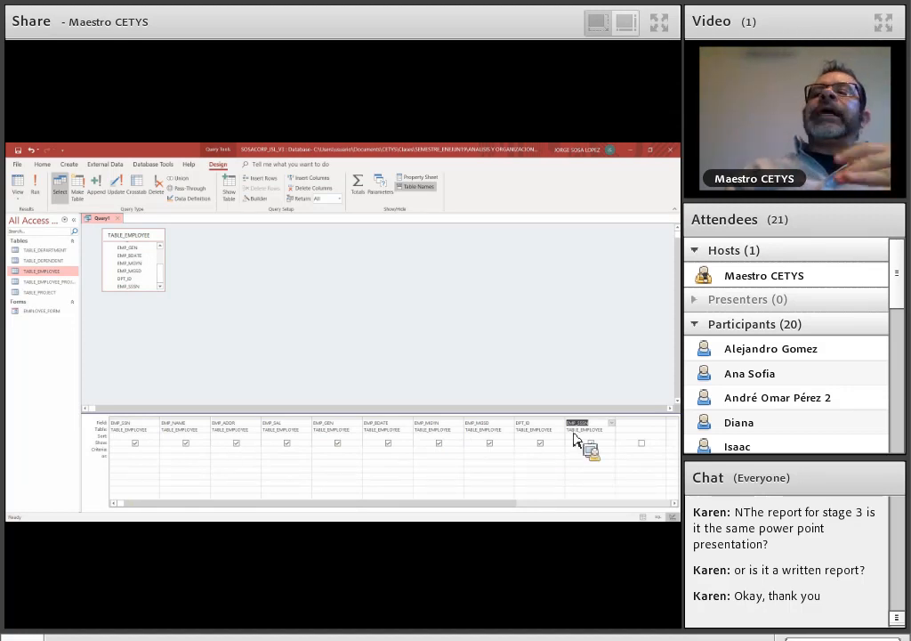
pyautogui.click(664, 425)
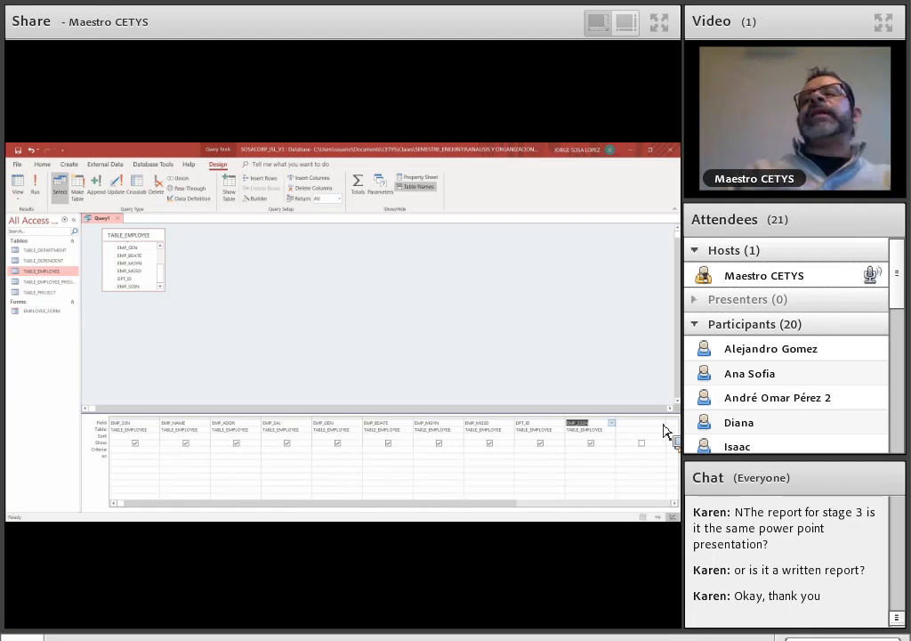
pyautogui.moveTo(113, 441); pyautogui.dragTo(419, 454)
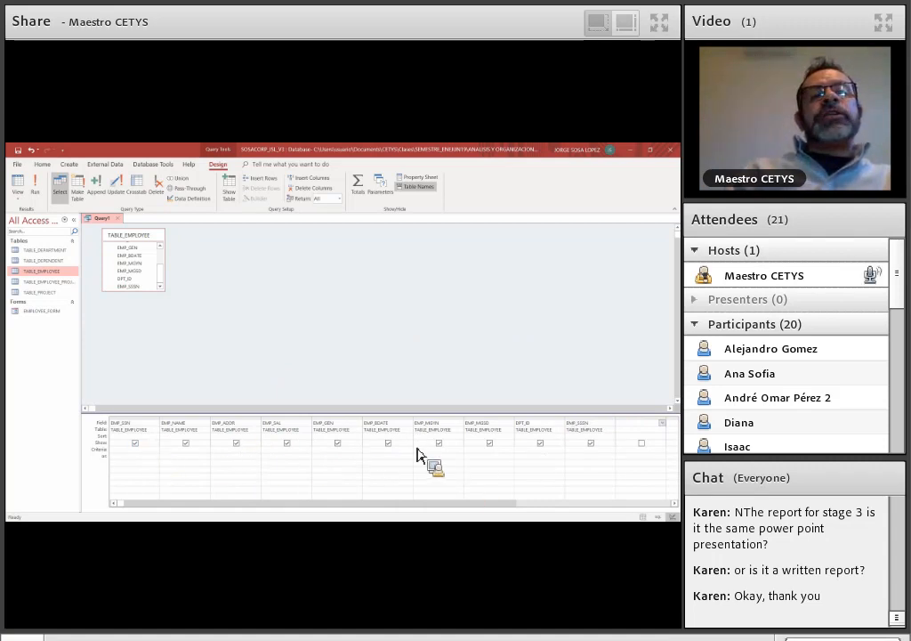
pyautogui.moveTo(418, 454); pyautogui.dragTo(402, 253)
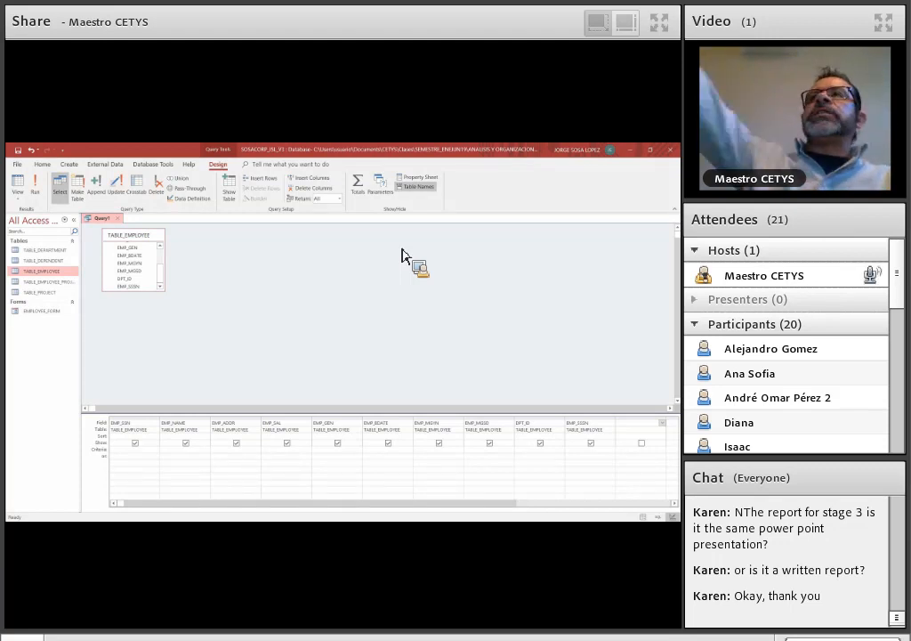
# - Set the EMP_GEN criterion to "FEMALE" and save the query as EMPLOYEE_GENDER_FEMALE_QUERY
pyautogui.moveTo(402, 253); pyautogui.dragTo(347, 460)
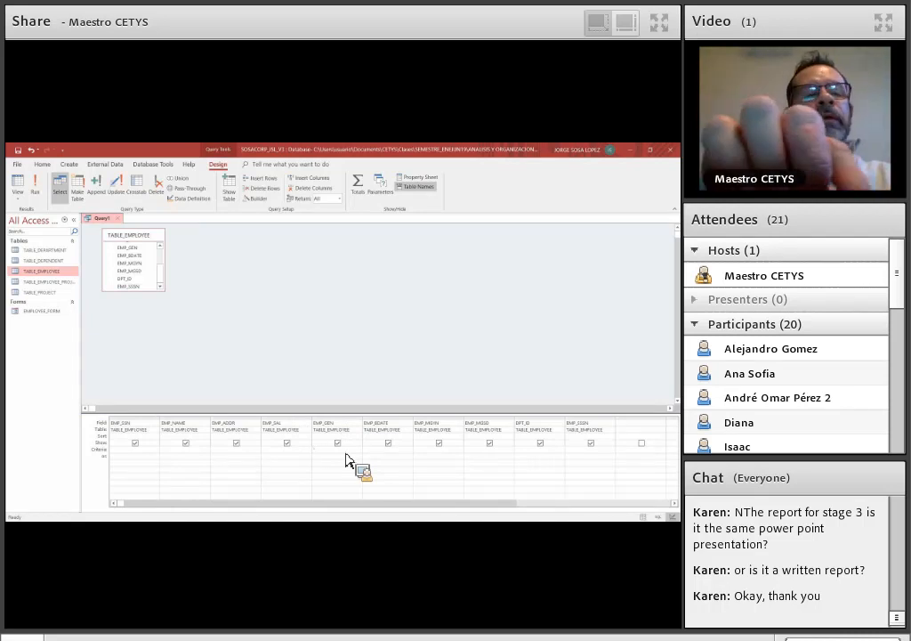
pyautogui.press('capslock')
pyautogui.write('"FEMALE"')
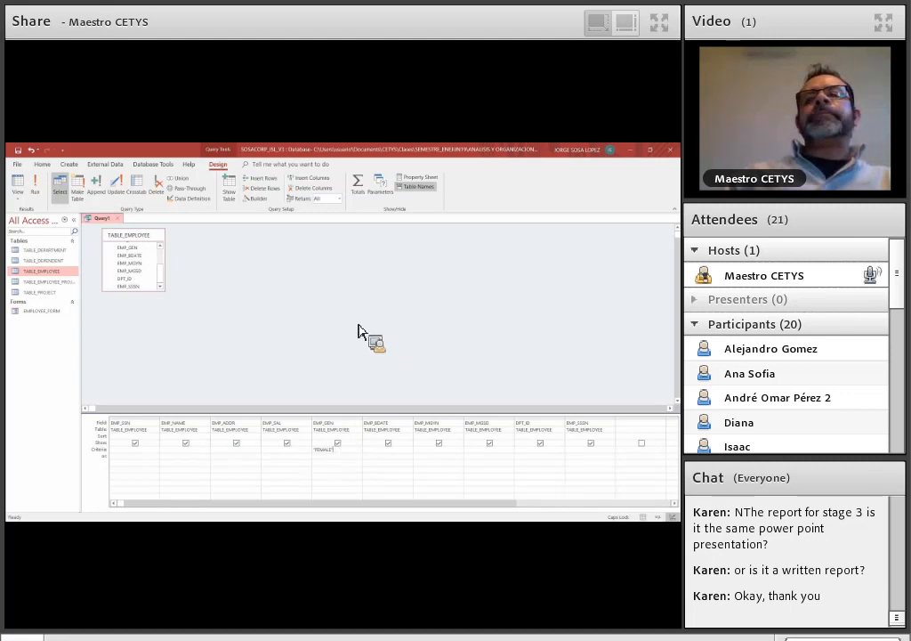
pyautogui.click(17, 163)
pyautogui.hotkey('ctrl', 's')
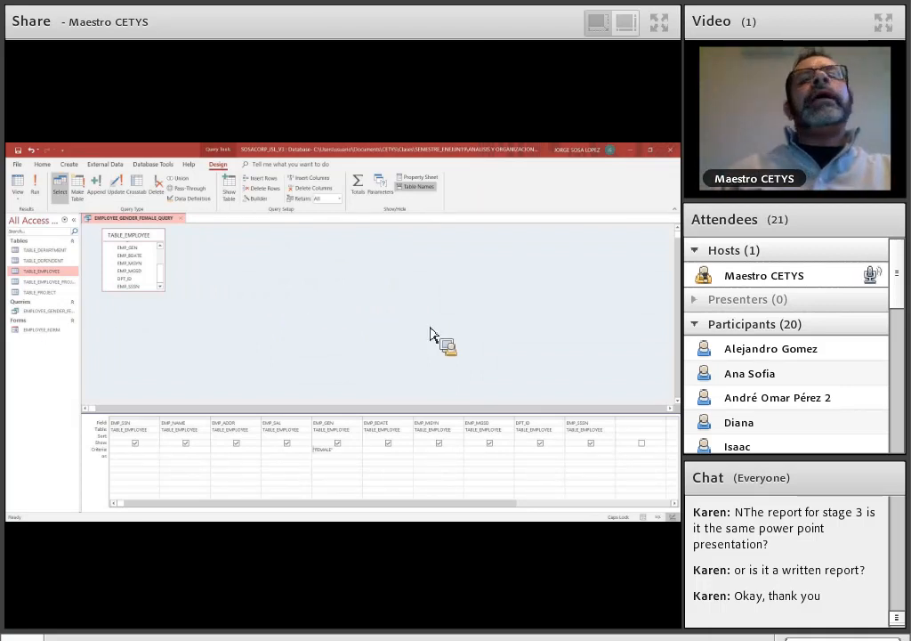
# - Run EMPLOYEE_GENDER_FEMALE_QUERY to list the female employees
pyautogui.click(39, 198)
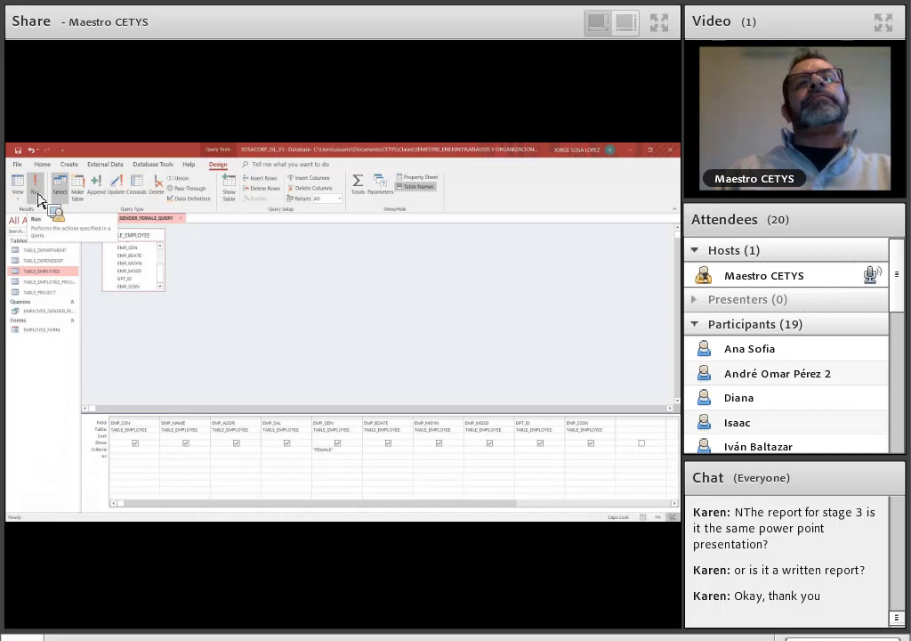
pyautogui.rightClick(55, 313)
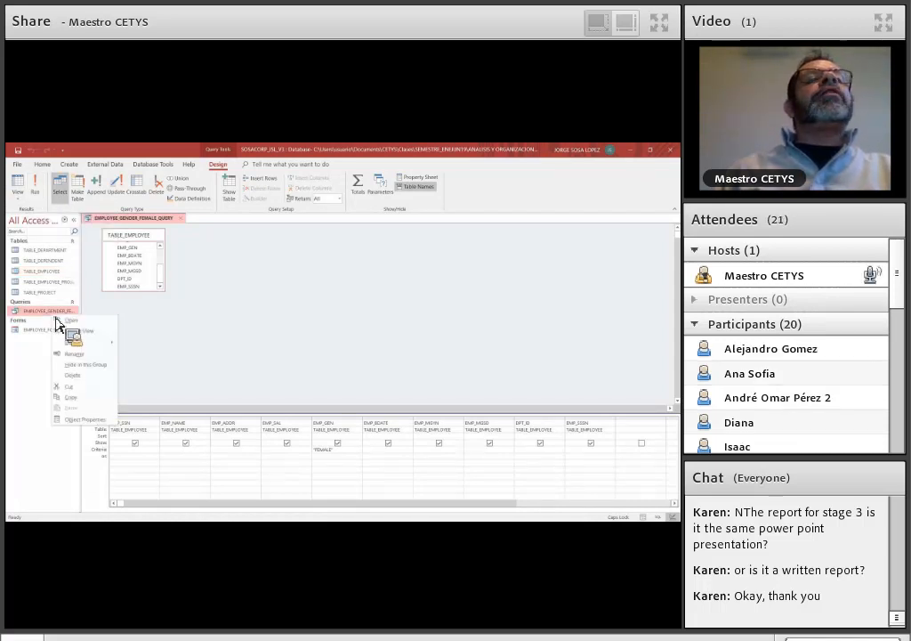
pyautogui.moveTo(57, 325)
pyautogui.mouseDown()
pyautogui.moveTo(100, 320)
pyautogui.moveTo(226, 340)
pyautogui.moveTo(40, 200)
pyautogui.mouseUp()
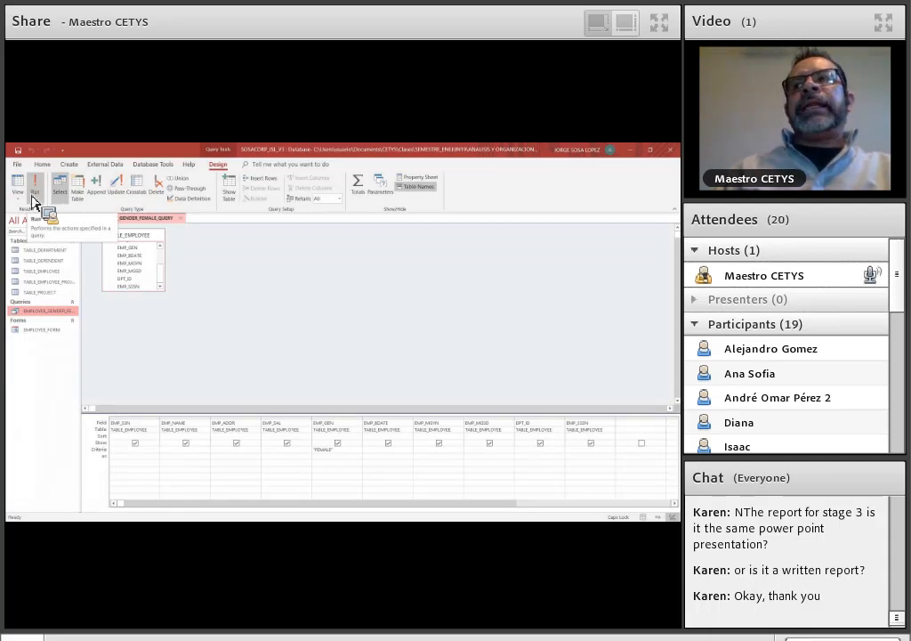
pyautogui.click(19, 196)
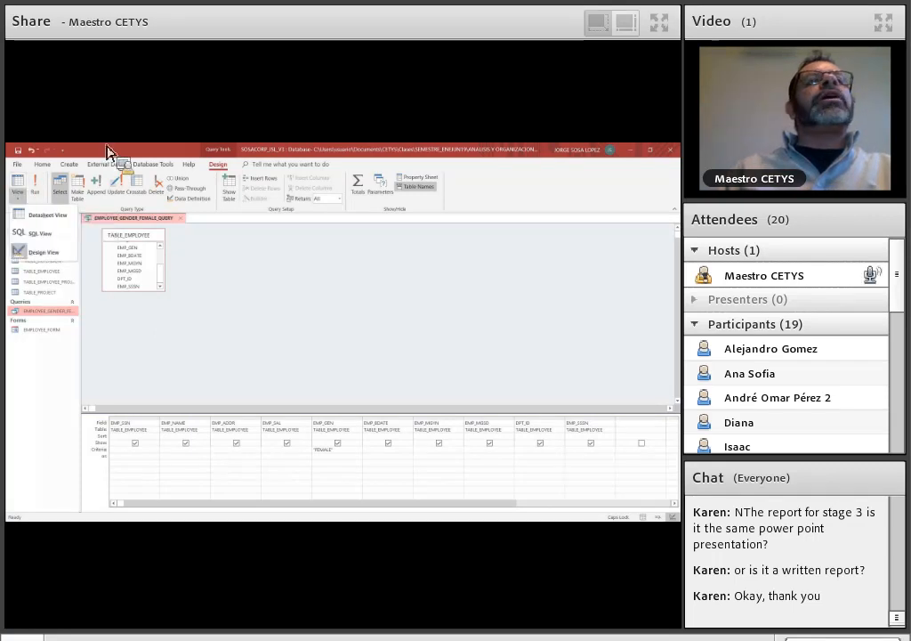
pyautogui.click(25, 199)
pyautogui.click(23, 199)
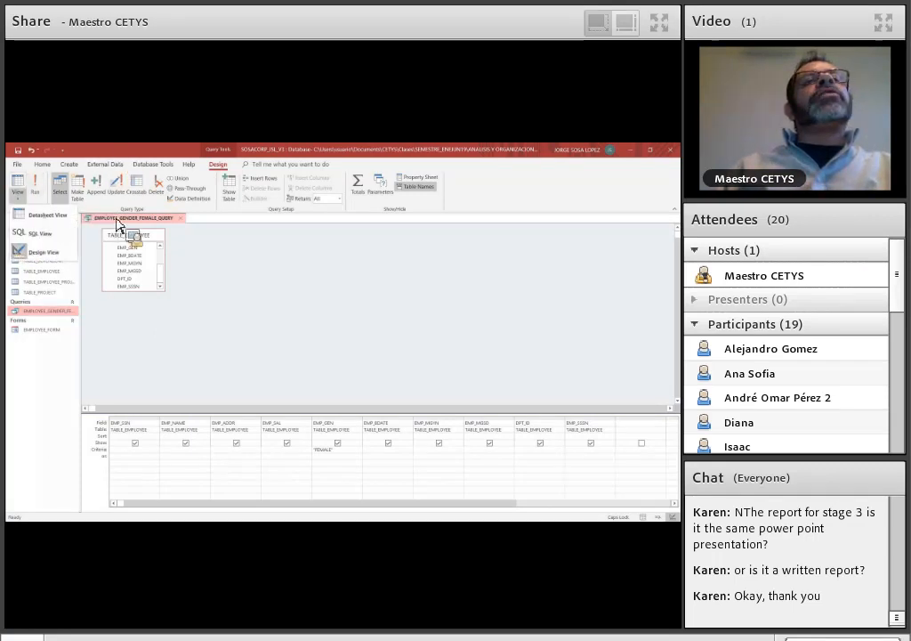
pyautogui.click(38, 191)
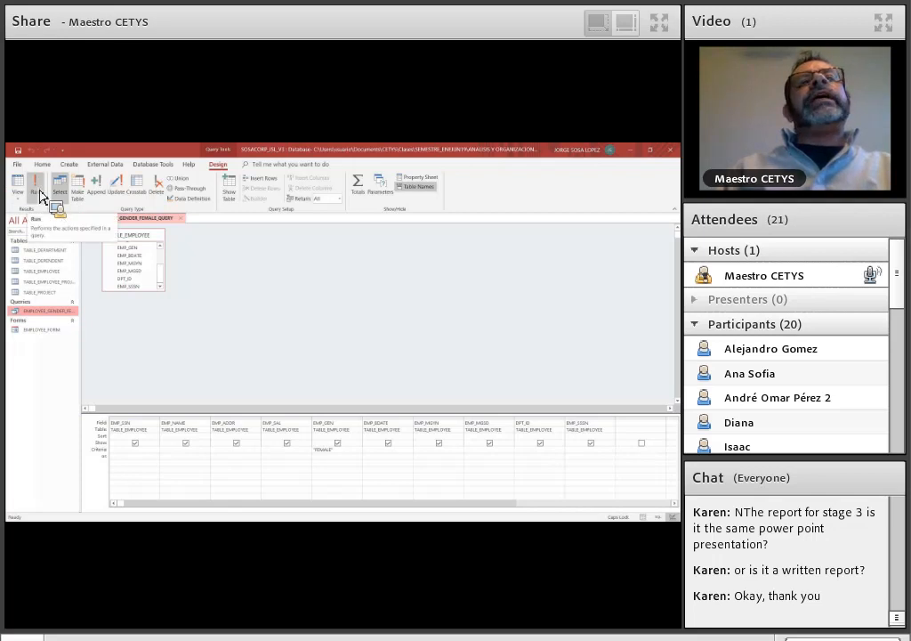
pyautogui.click(40, 194)
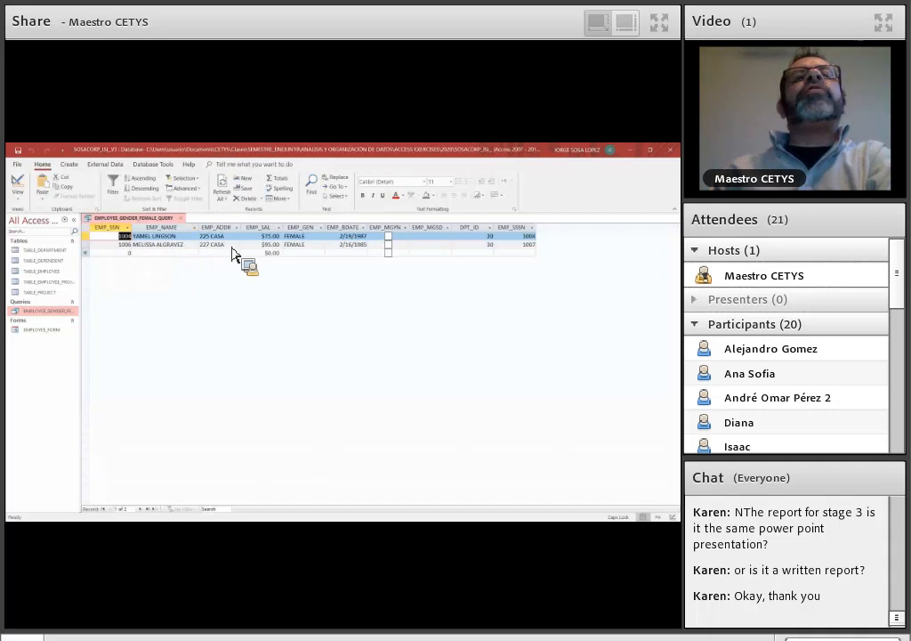
# - Open TABLE_EMPLOYEE to compare its records with the query results, and close both the table and the query
pyautogui.click(37, 271)
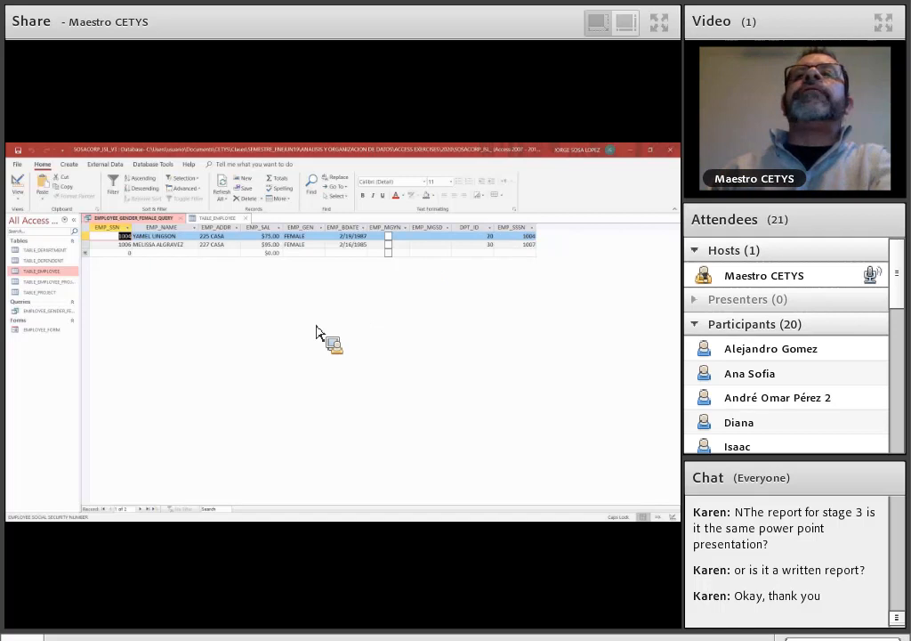
pyautogui.click(246, 219)
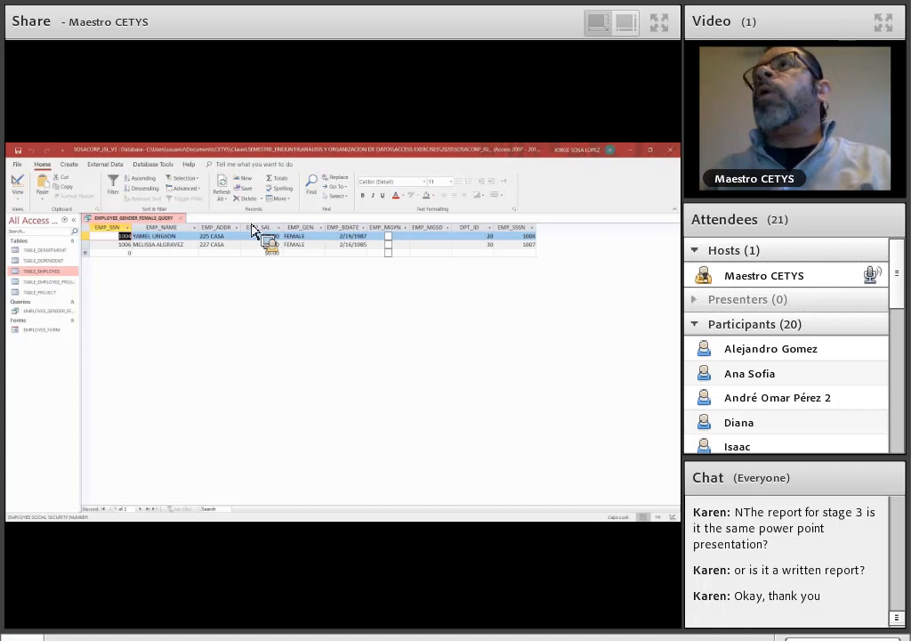
pyautogui.moveTo(252, 229); pyautogui.dragTo(187, 227)
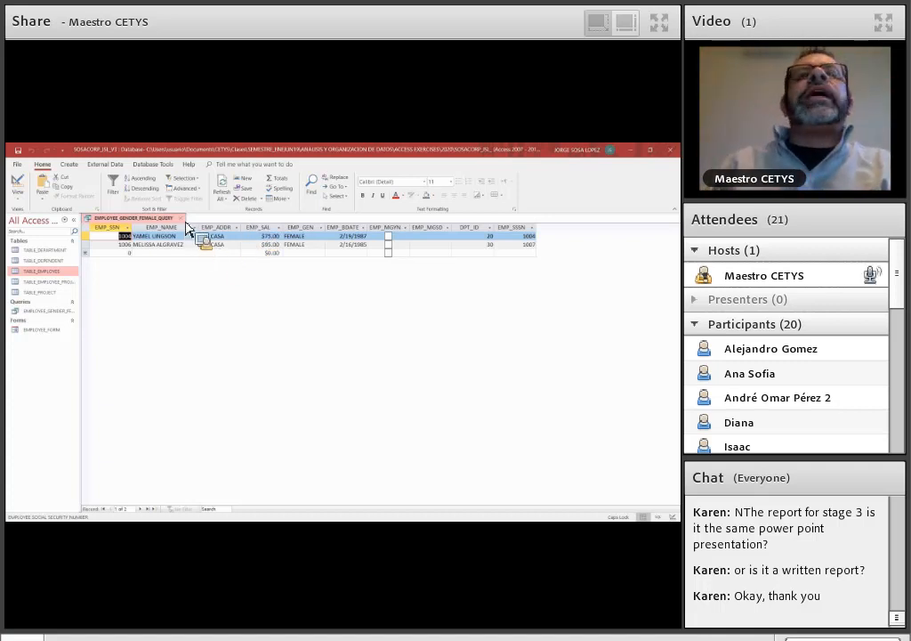
pyautogui.click(181, 219)
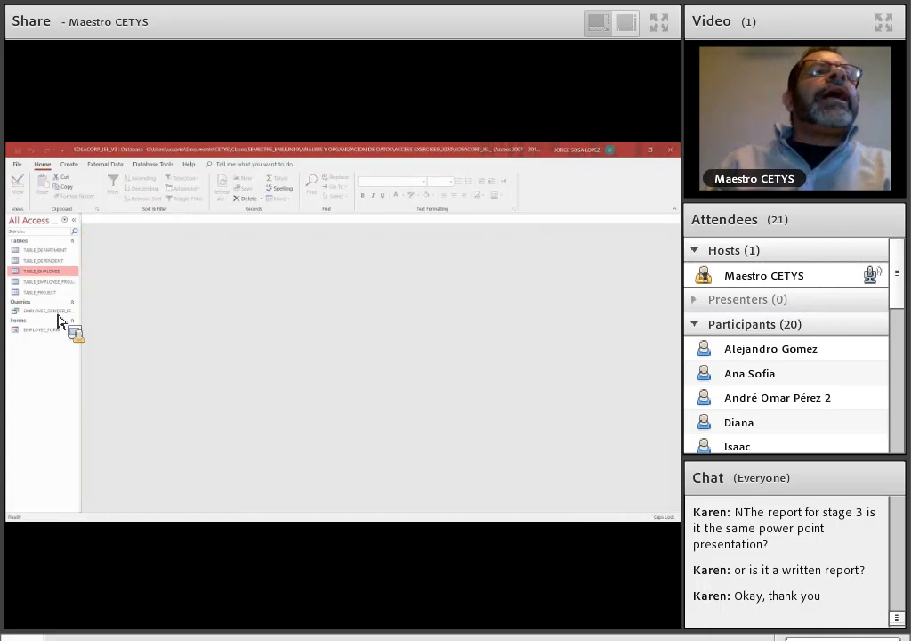
# - Reopen EMPLOYEE_GENDER_FEMALE_QUERY in Design View and hide EMP_ADDR, EMP_BDATE, EMP_MGYN, EMP_MGSD and EMP_SSSN from its output
pyautogui.doubleClick(59, 312)
pyautogui.moveTo(133, 245); pyautogui.dragTo(23, 208)
pyautogui.click(22, 202)
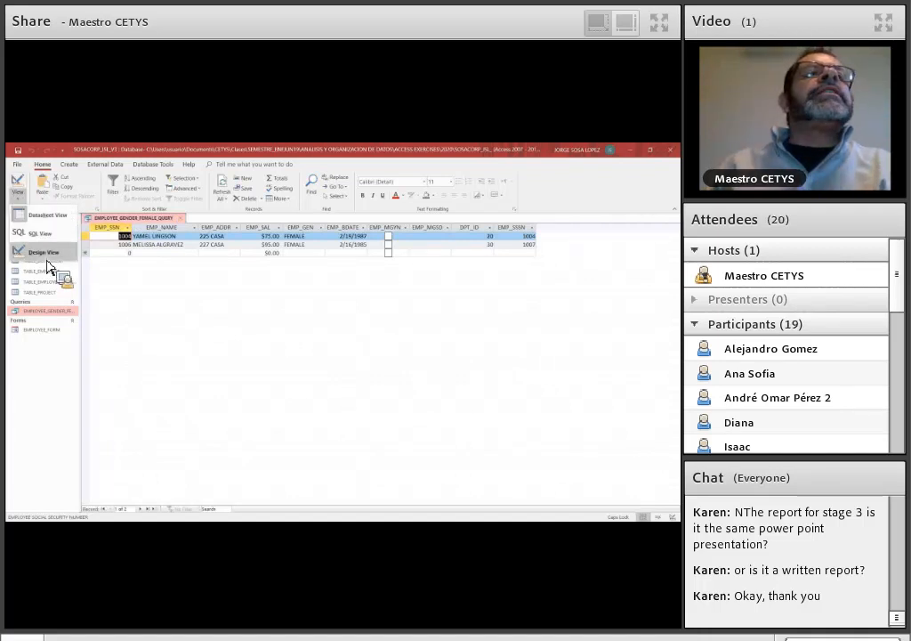
pyautogui.click(47, 256)
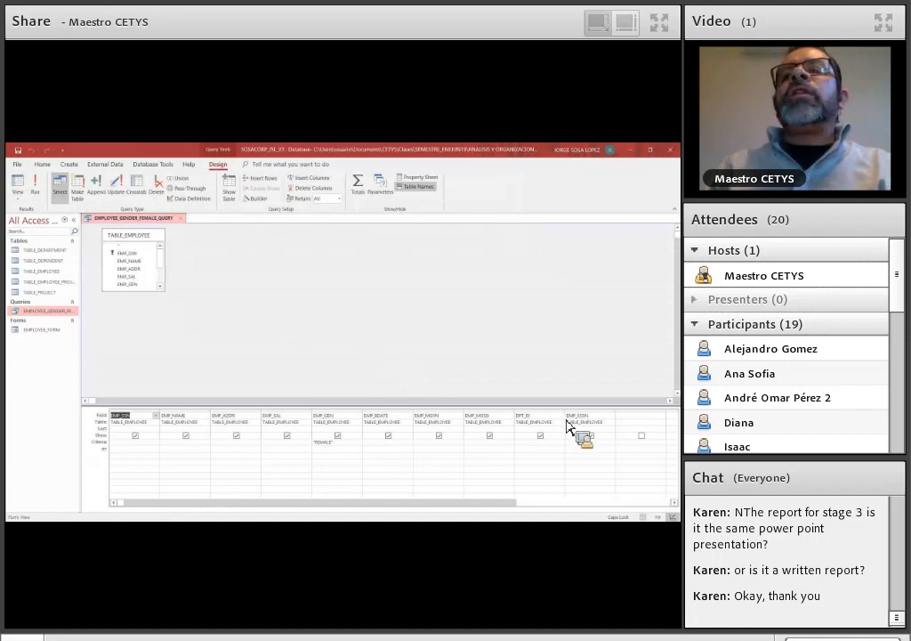
pyautogui.click(591, 435)
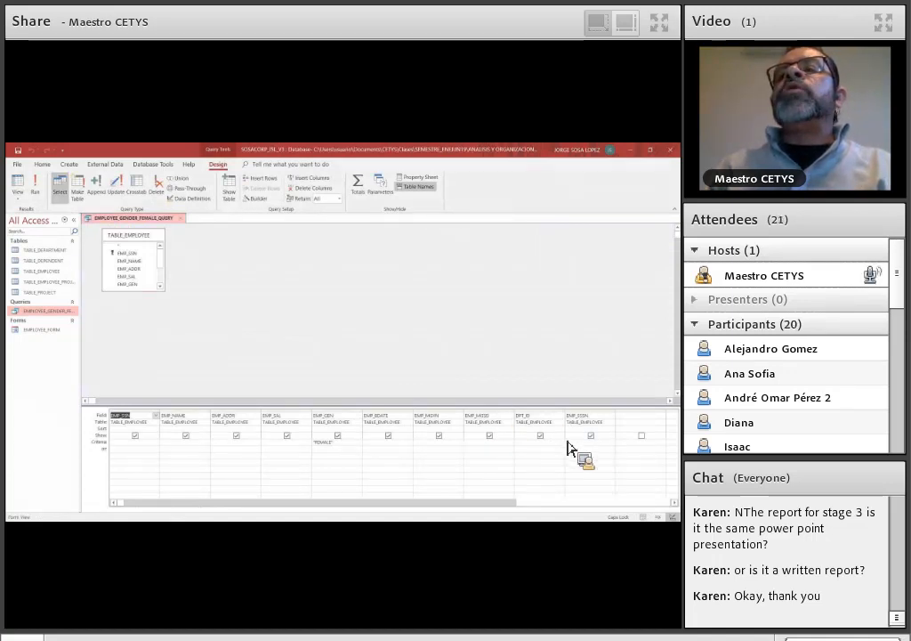
pyautogui.click(490, 435)
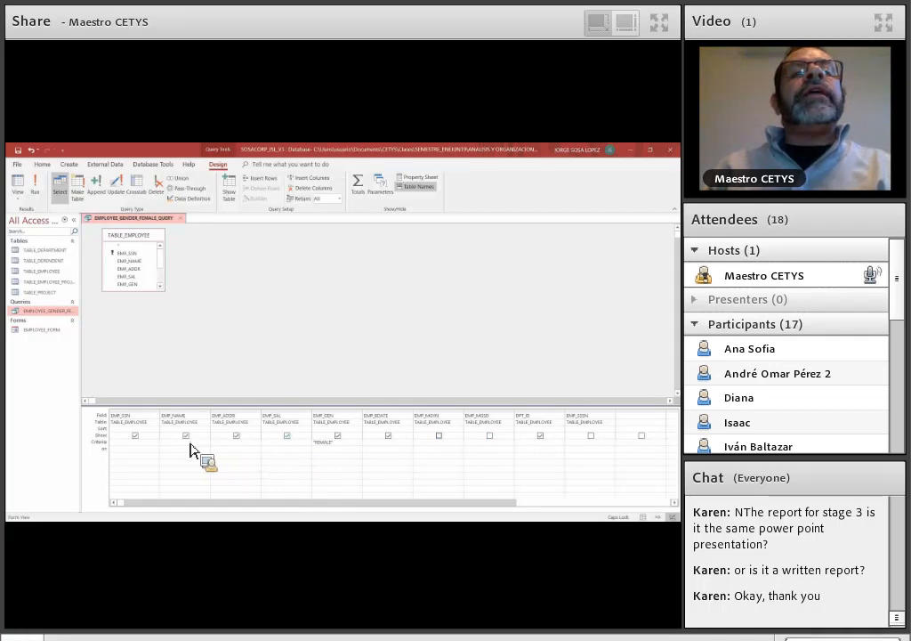
pyautogui.click(236, 435)
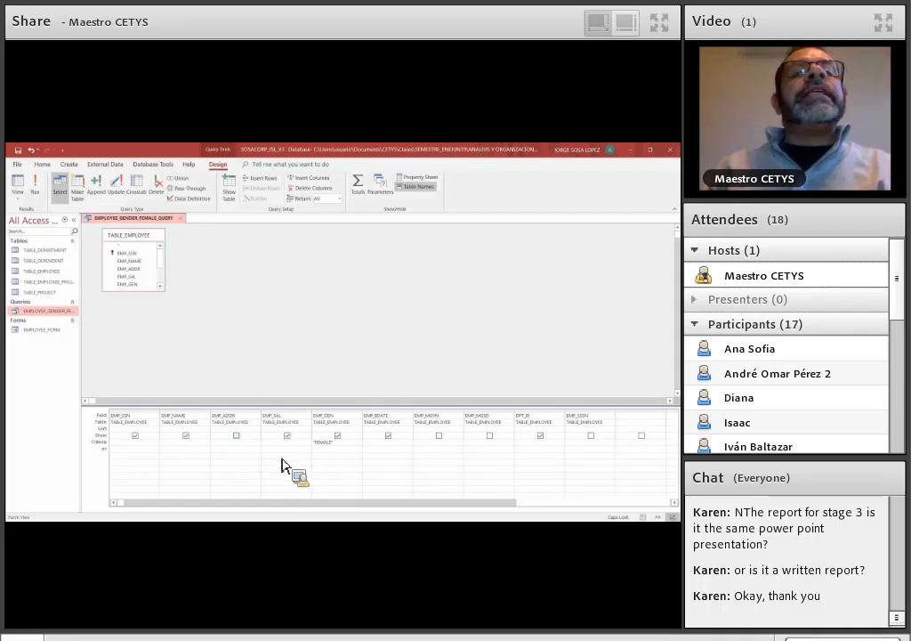
pyautogui.click(389, 436)
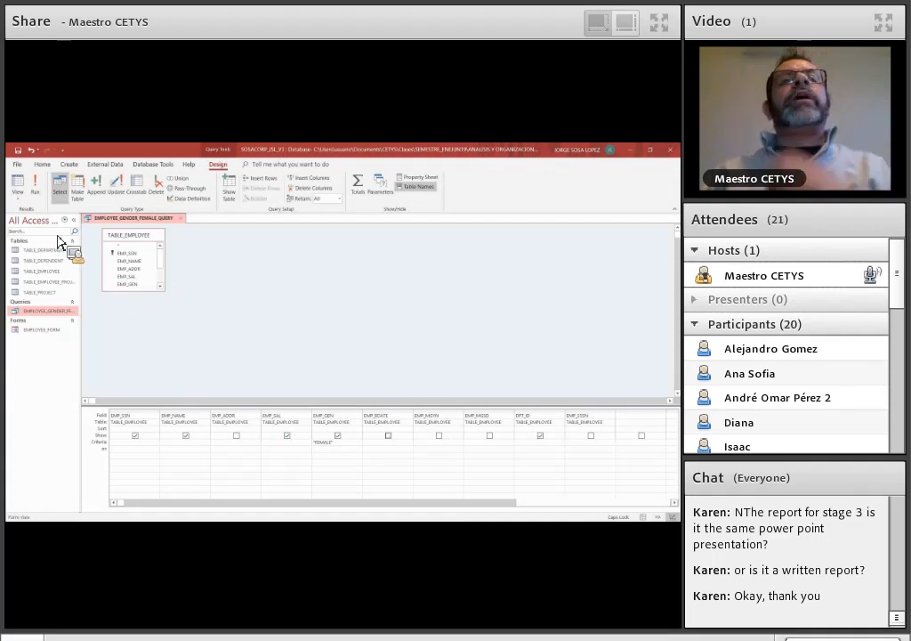
# - Run the modified query to check its displayed columns, return to Design View and close it
pyautogui.click(35, 187)
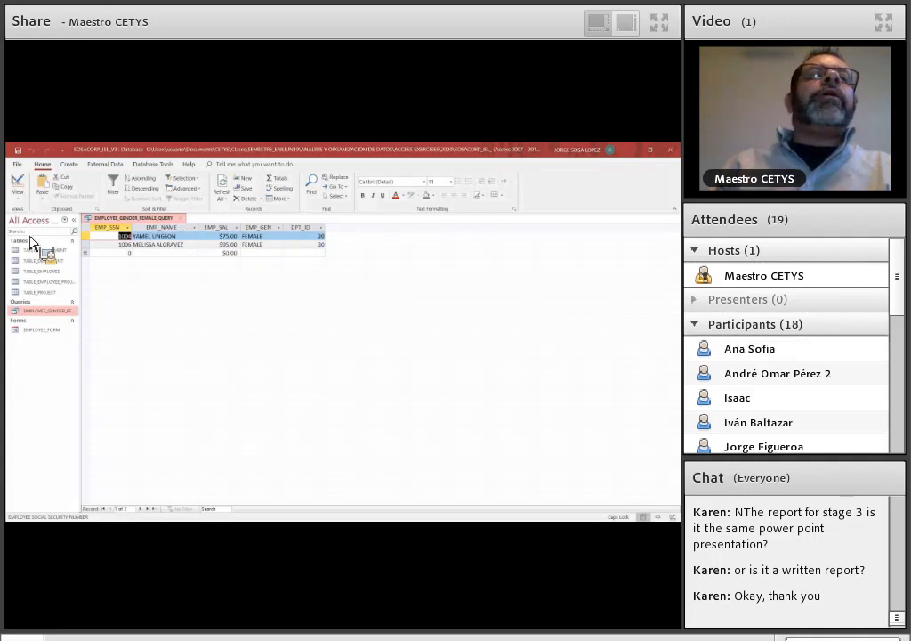
pyautogui.click(17, 194)
pyautogui.click(41, 253)
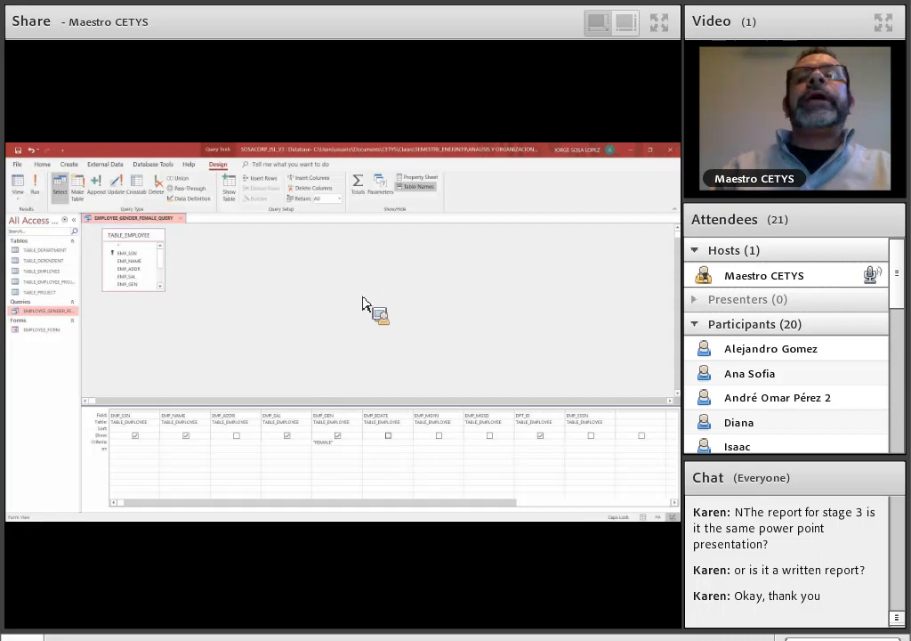
pyautogui.click(183, 221)
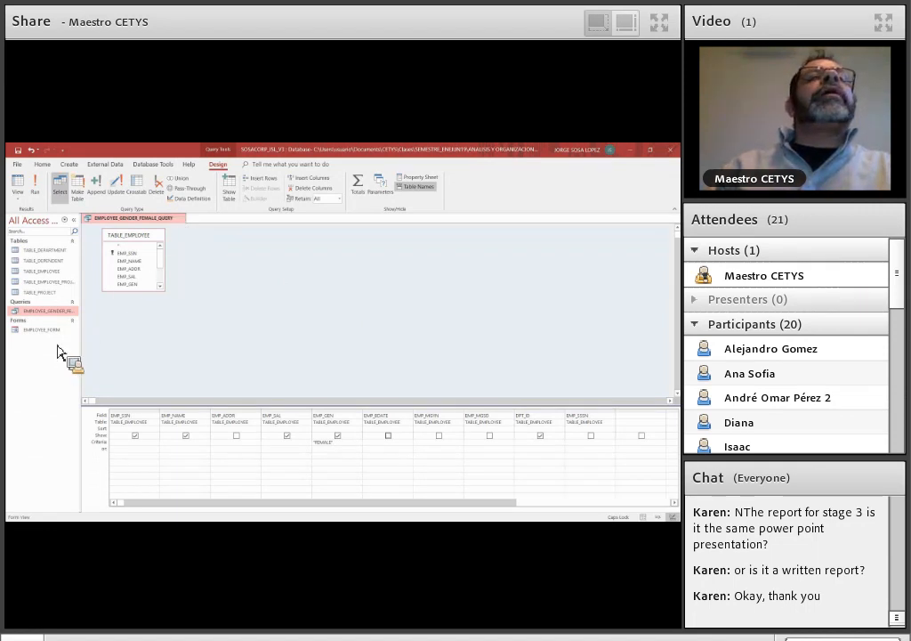
# - Create a new query in Design View with TABLE_EMPLOYEE as its source table
pyautogui.click(75, 168)
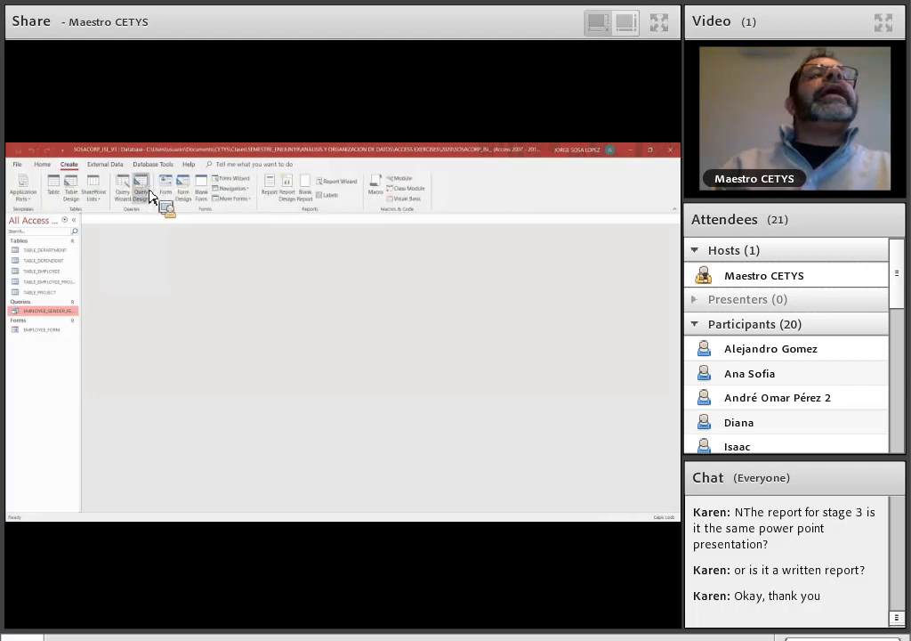
pyautogui.click(142, 194)
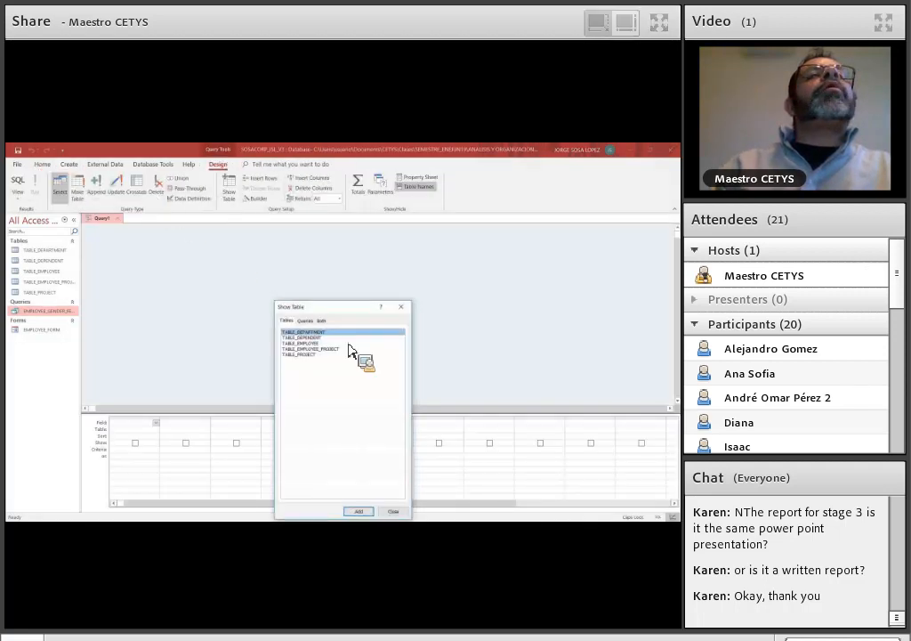
pyautogui.keyDown('shift'); pyautogui.click(314, 343); pyautogui.keyUp('shift')
pyautogui.click(365, 512)
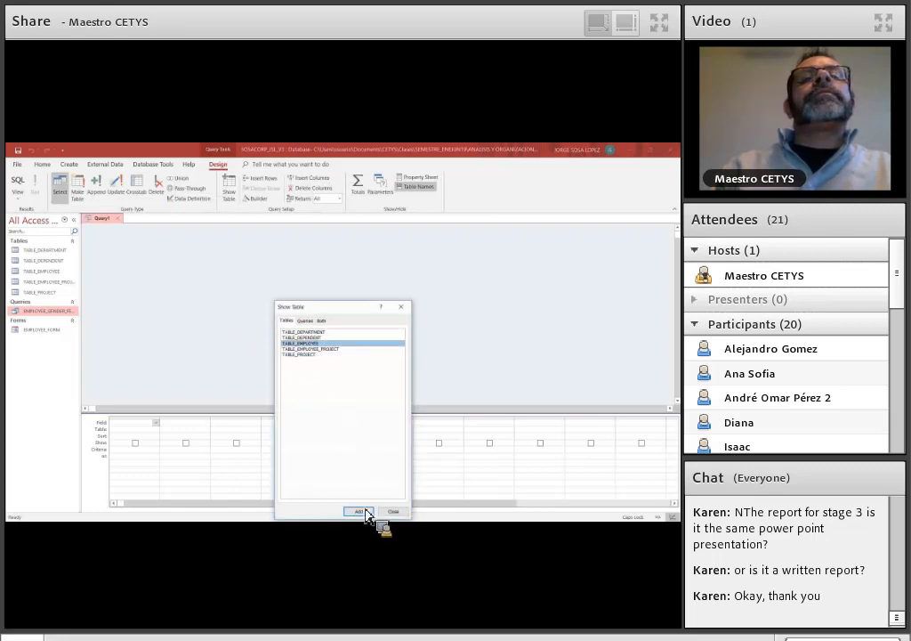
pyautogui.click(403, 309)
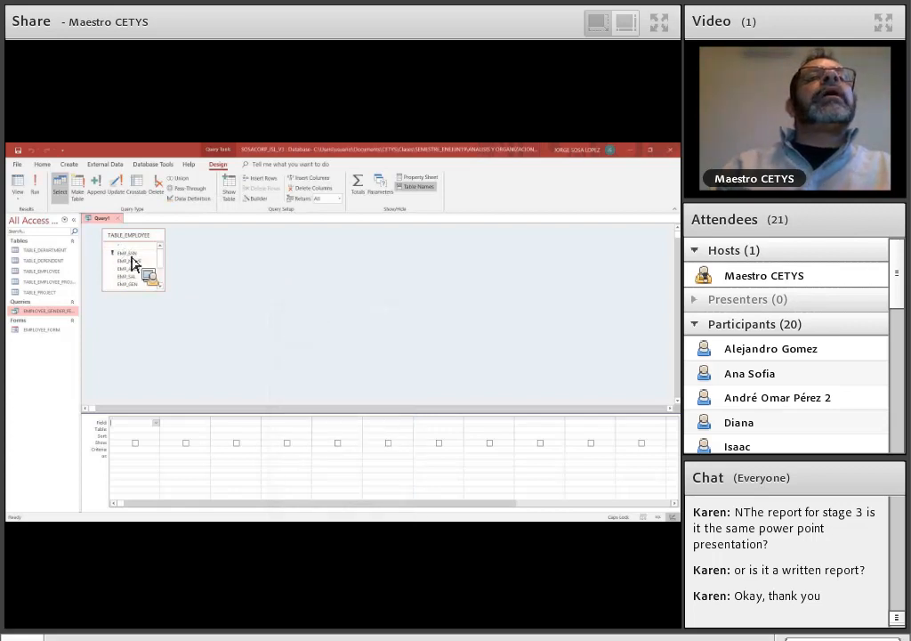
pyautogui.click(130, 255)
pyautogui.moveTo(131, 261); pyautogui.dragTo(159, 434)
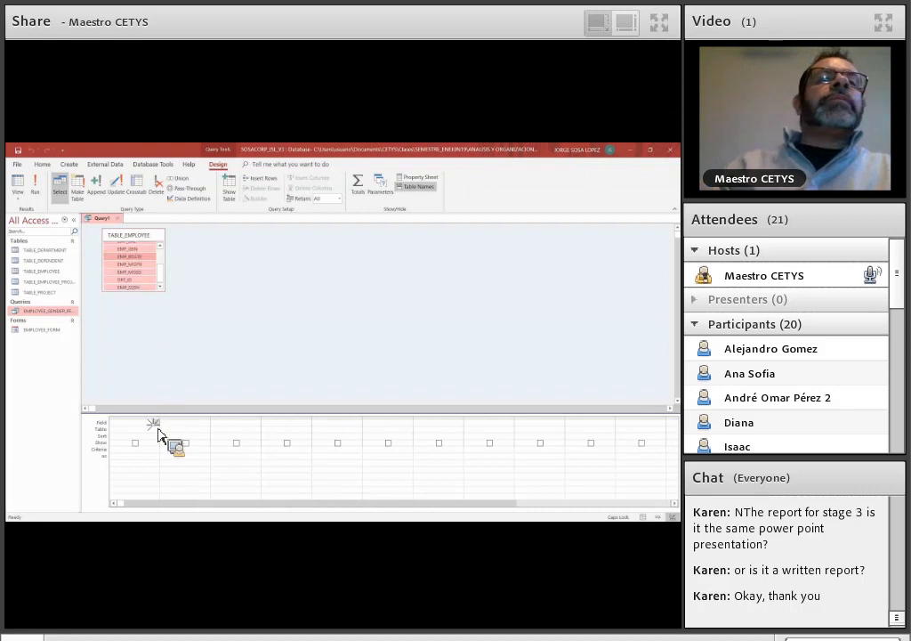
pyautogui.click(157, 428)
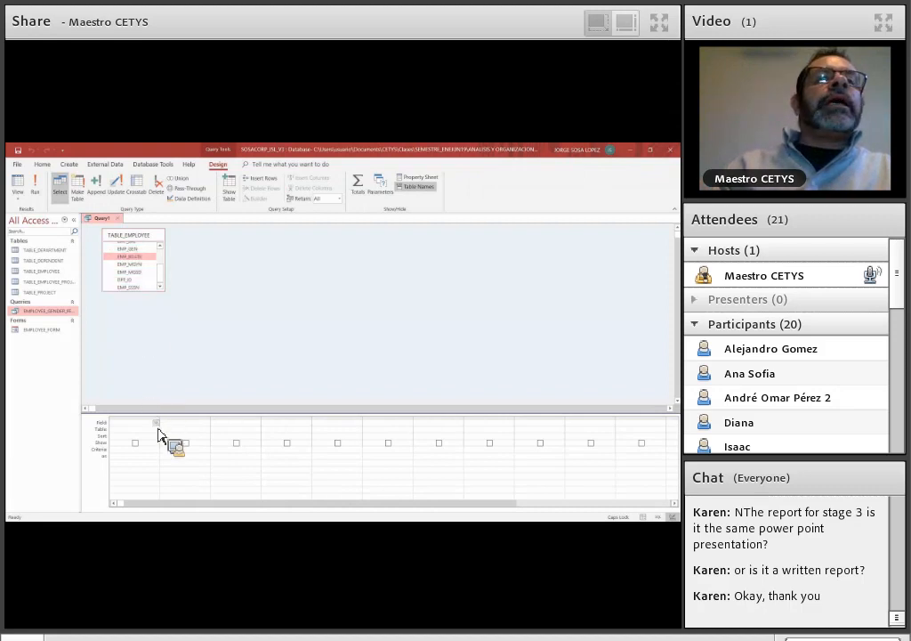
pyautogui.click(140, 265)
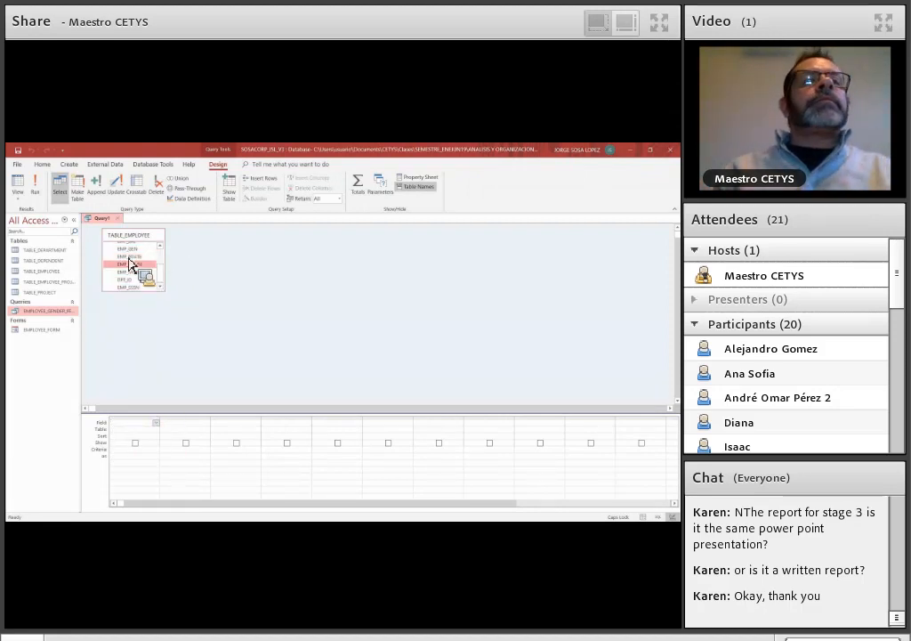
pyautogui.scroll(2, 129, 259)
pyautogui.click(129, 257)
pyautogui.moveTo(129, 262); pyautogui.dragTo(154, 420)
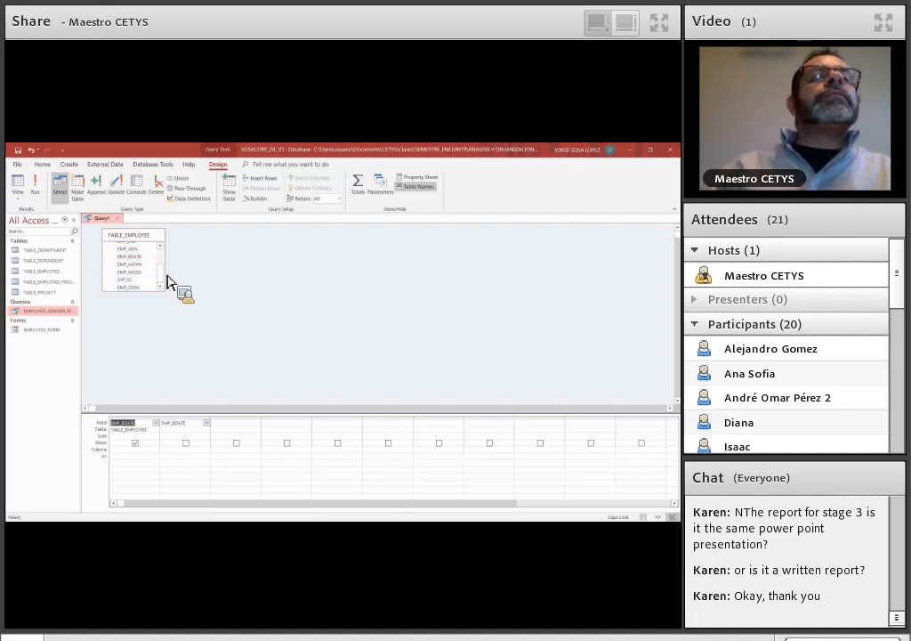
pyautogui.click(152, 418)
pyautogui.rightClick(152, 420)
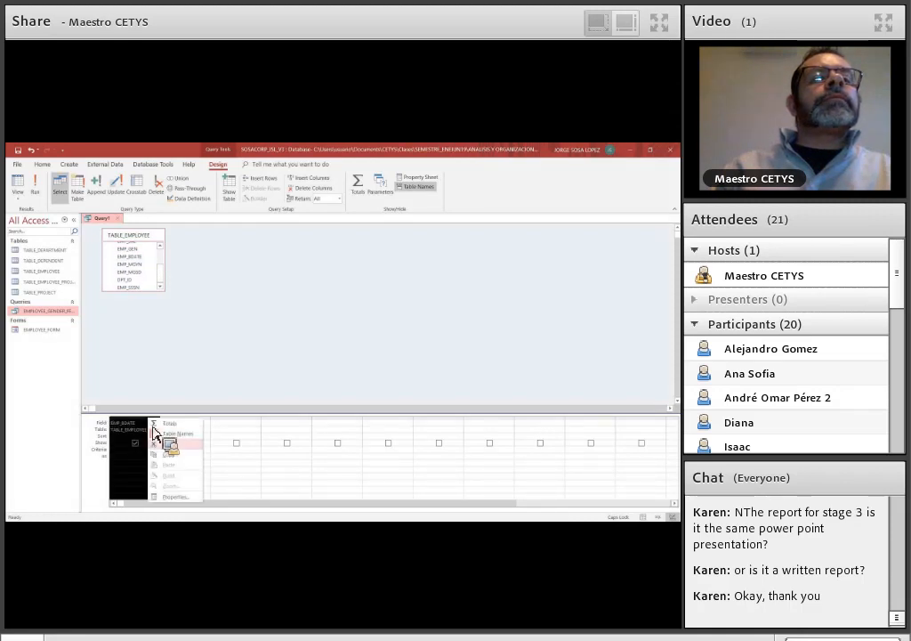
pyautogui.click(154, 424)
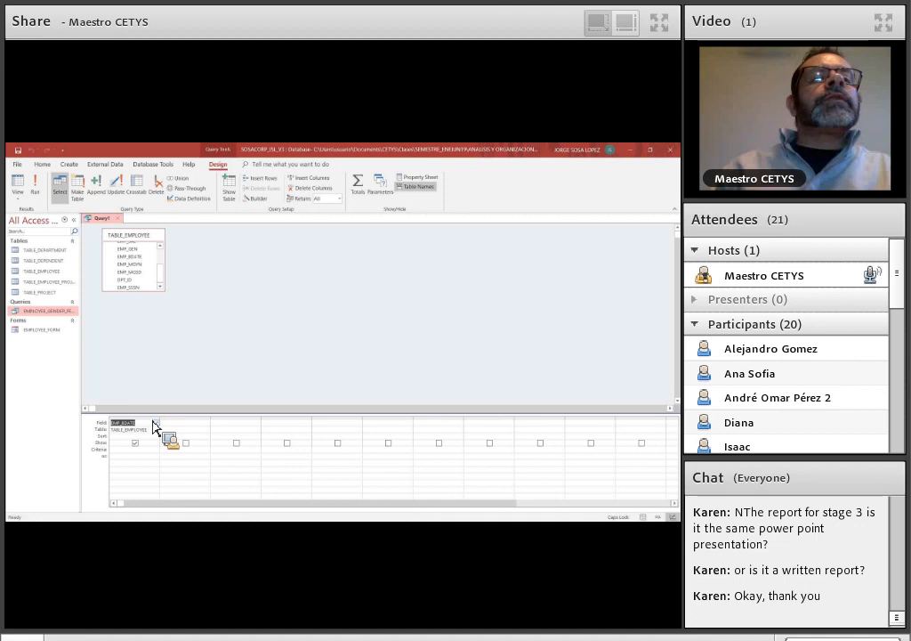
pyautogui.click(152, 417)
pyautogui.rightClick(149, 419)
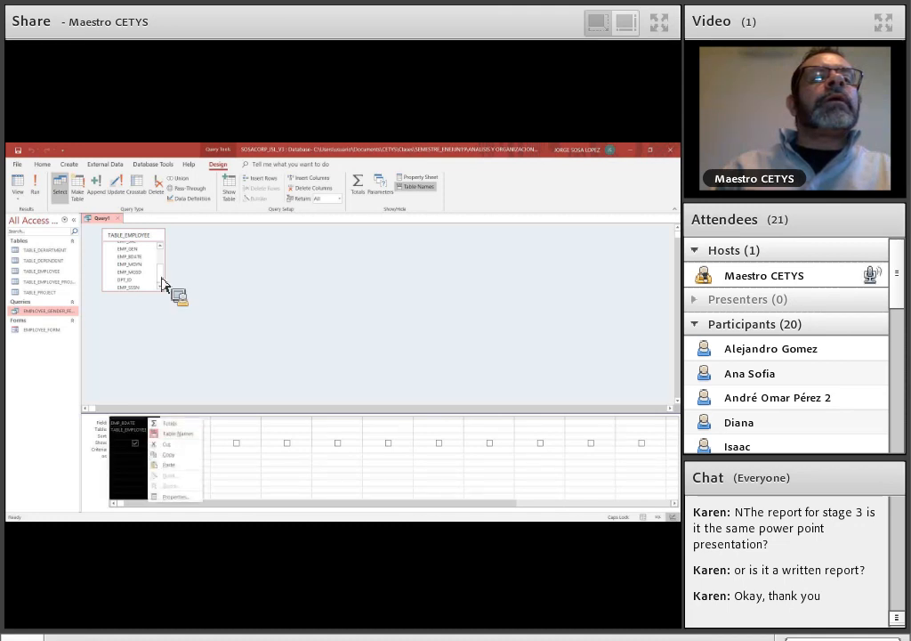
# - Add all TABLE_EMPLOYEE fields from EMP_SSN through EMP_SSSN to the query design grid
pyautogui.moveTo(162, 278); pyautogui.dragTo(160, 253)
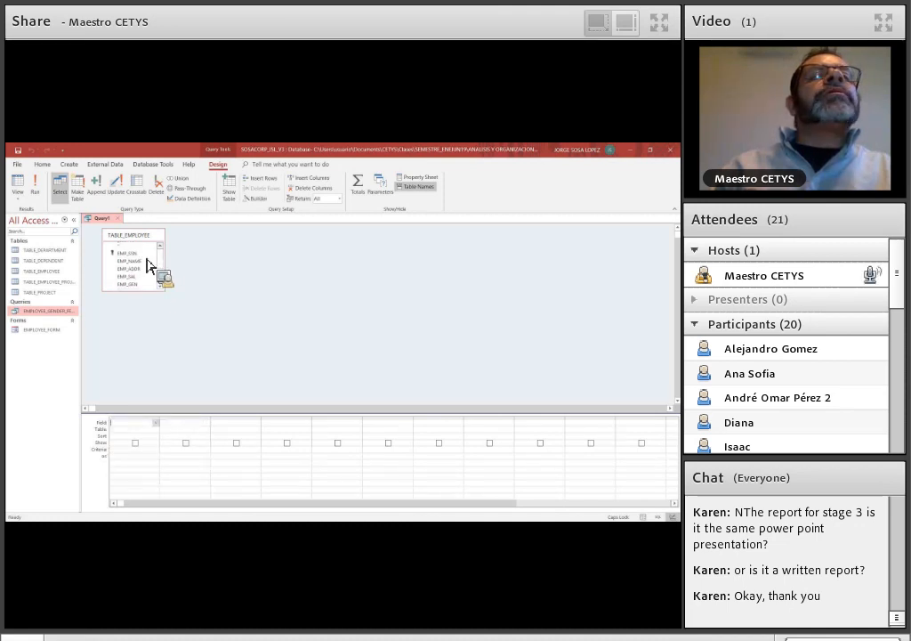
pyautogui.click(145, 256)
pyautogui.hotkey('shift', 'Down')
pyautogui.hotkey('shift', 'Down')
pyautogui.hotkey('shift', 'Down')
pyautogui.hotkey('shift', 'Down')
pyautogui.hotkey('shift', 'Down')
pyautogui.hotkey('shift', 'Down')
pyautogui.hotkey('shift', 'Down')
pyautogui.hotkey('shift', 'Down')
pyautogui.hotkey('shift', 'Down')
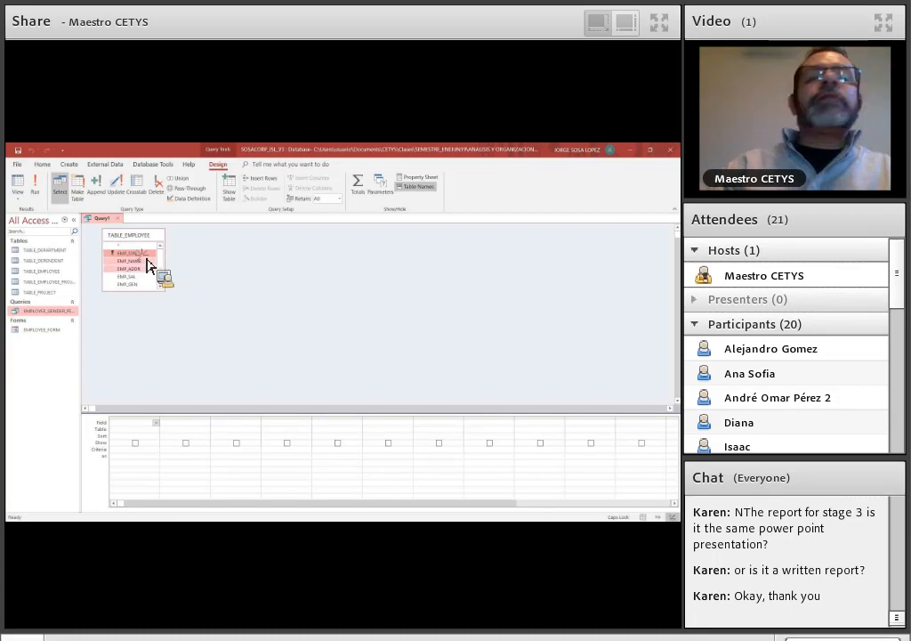
pyautogui.moveTo(148, 265); pyautogui.dragTo(153, 434)
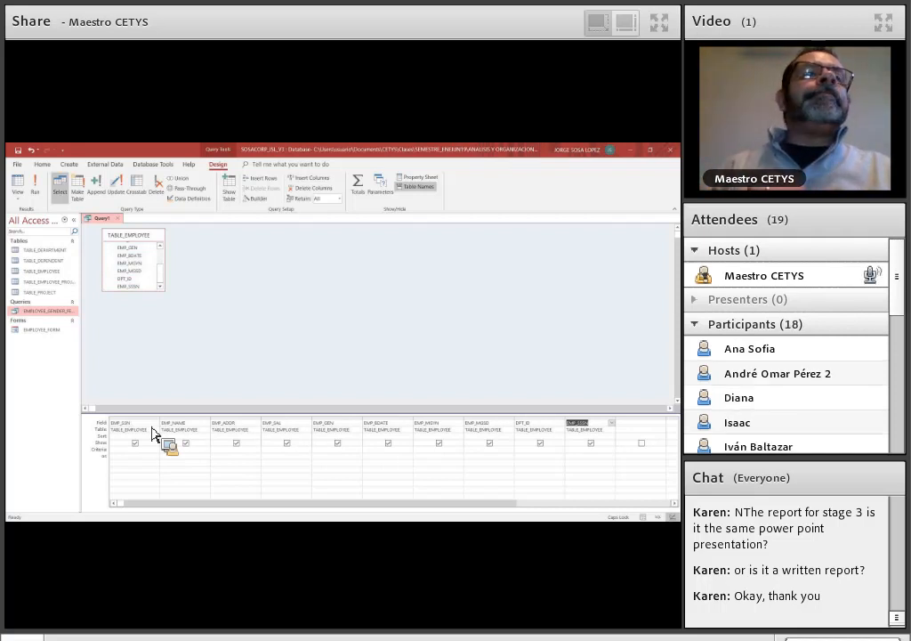
# - Convert the select query on TABLE_EMPLOYEE into an Update query
pyautogui.moveTo(154, 433); pyautogui.dragTo(118, 196)
pyautogui.click(119, 196)
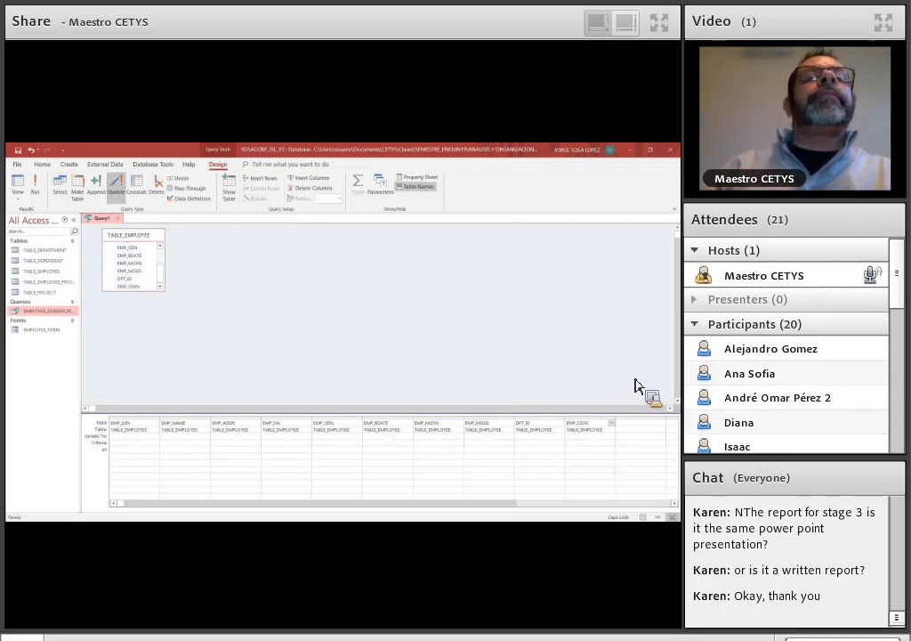
pyautogui.click(58, 187)
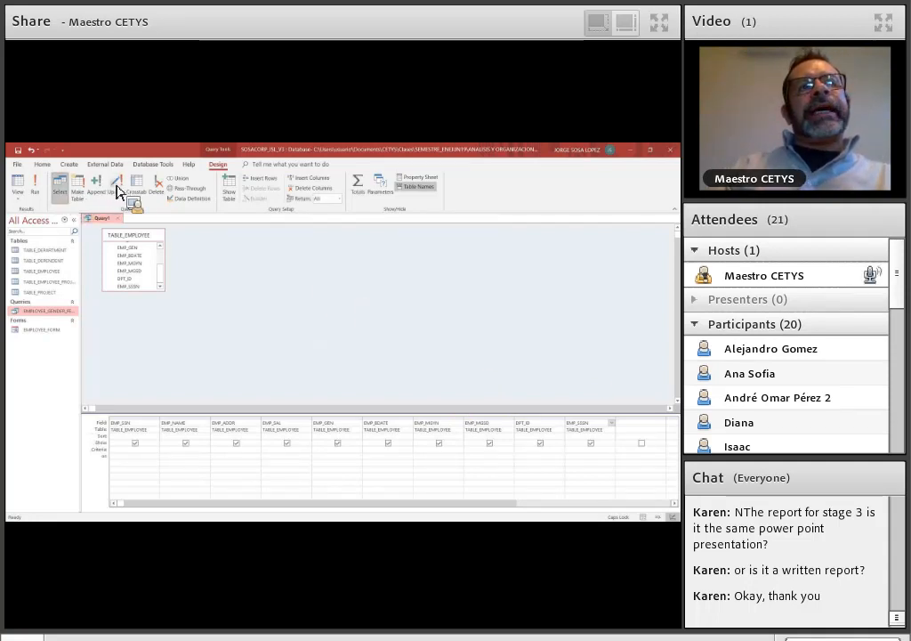
pyautogui.click(118, 189)
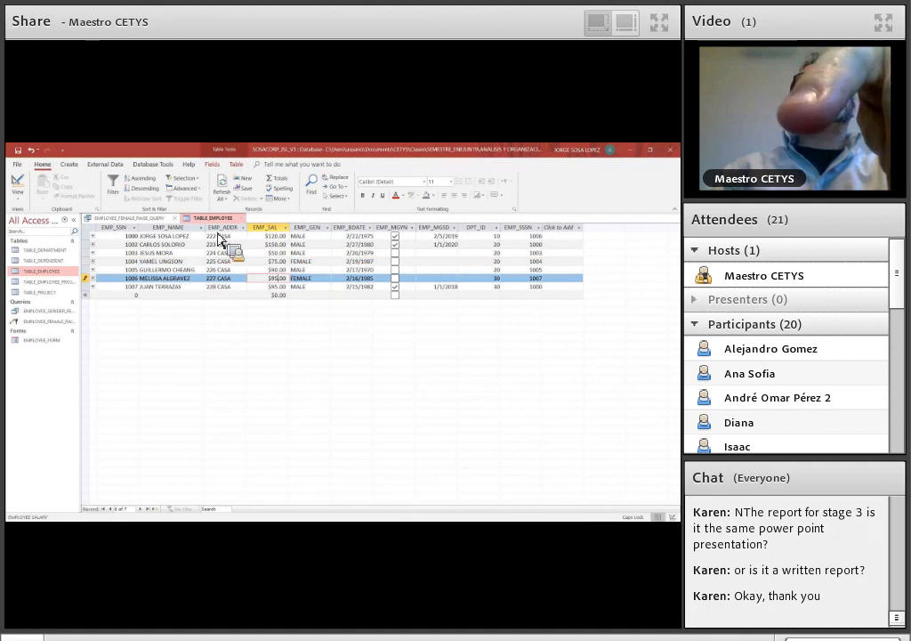
# - Close TABLE_EMPLOYEE, run EMPLOYEE_FEMALE_RAISE_QUERY and accept updating the matching records
pyautogui.click(240, 218)
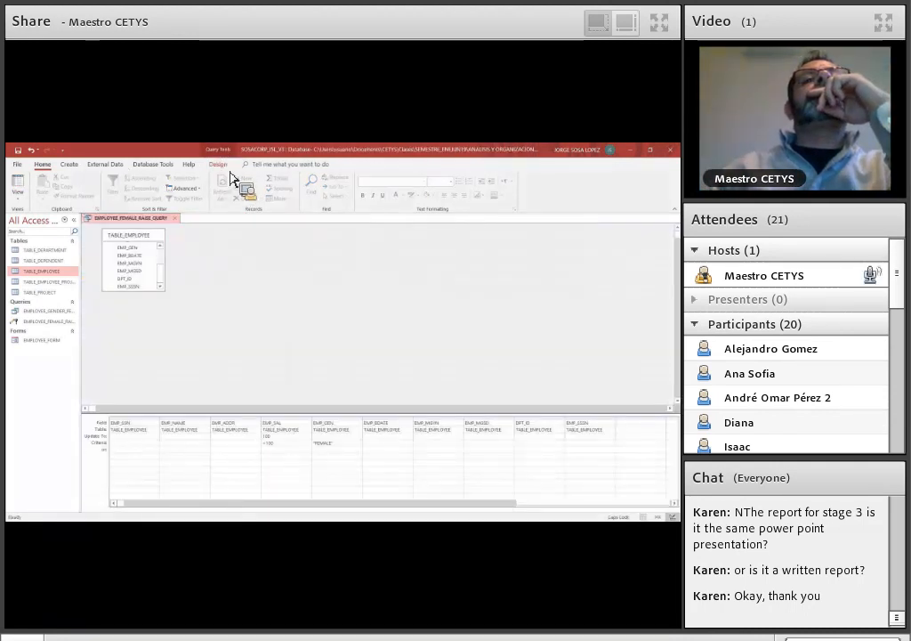
pyautogui.click(70, 165)
pyautogui.click(37, 186)
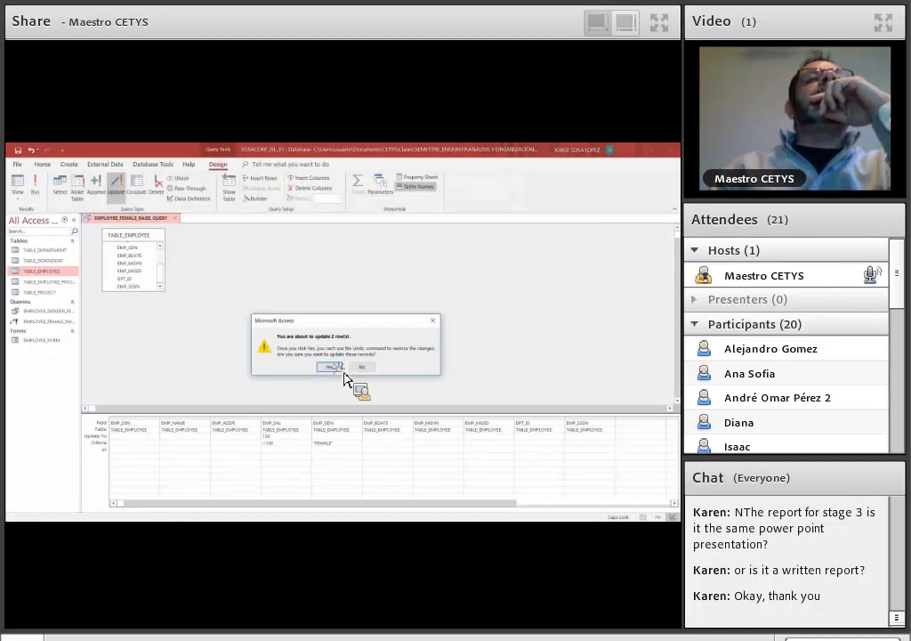
pyautogui.click(340, 370)
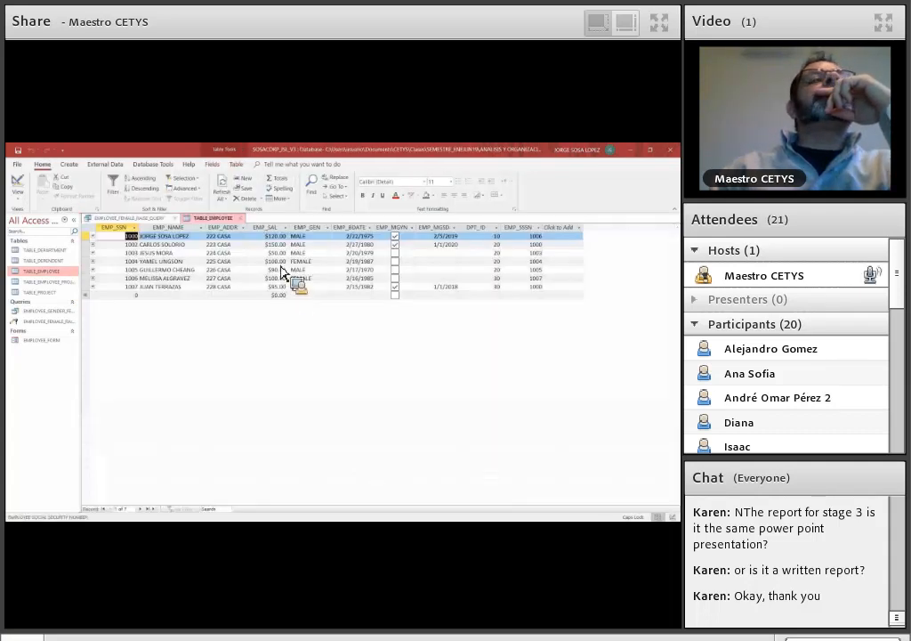
# - Set EMP_SAL to 65 in the fourth record of TABLE_EMPLOYEE and close the table
pyautogui.click(281, 264)
pyautogui.press('BackSpace')
pyautogui.press('BackSpace')
pyautogui.press('BackSpace')
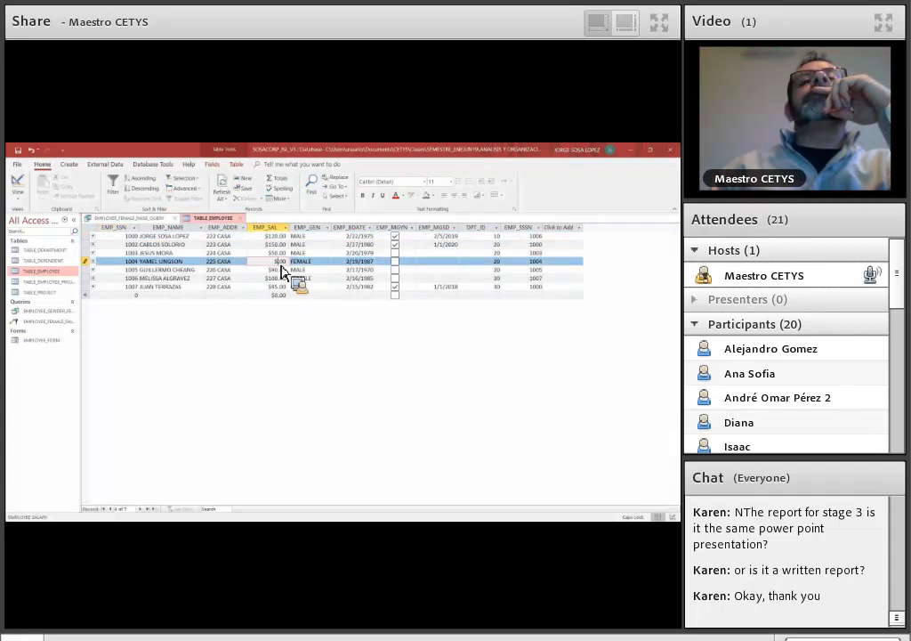
pyautogui.write('65')
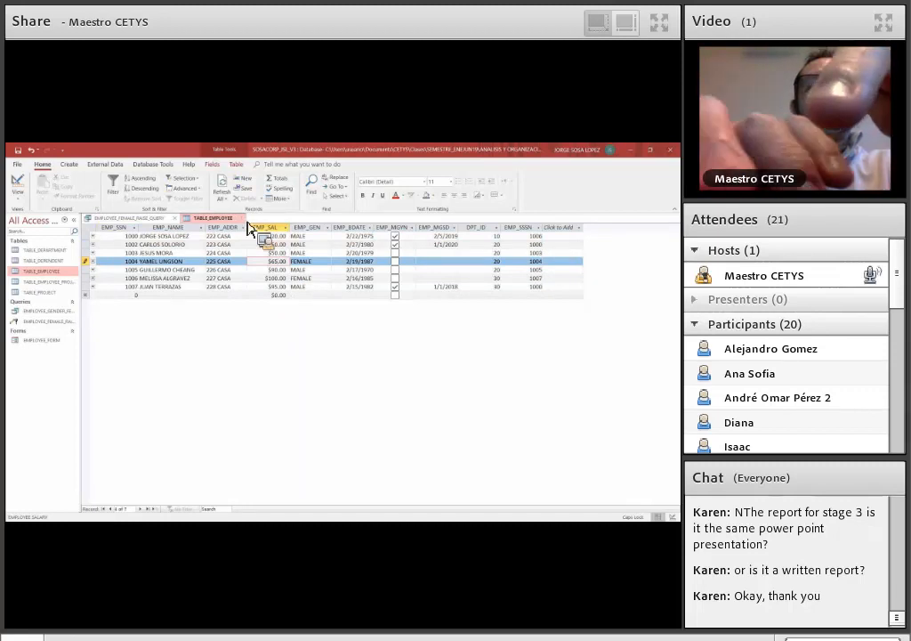
pyautogui.click(240, 218)
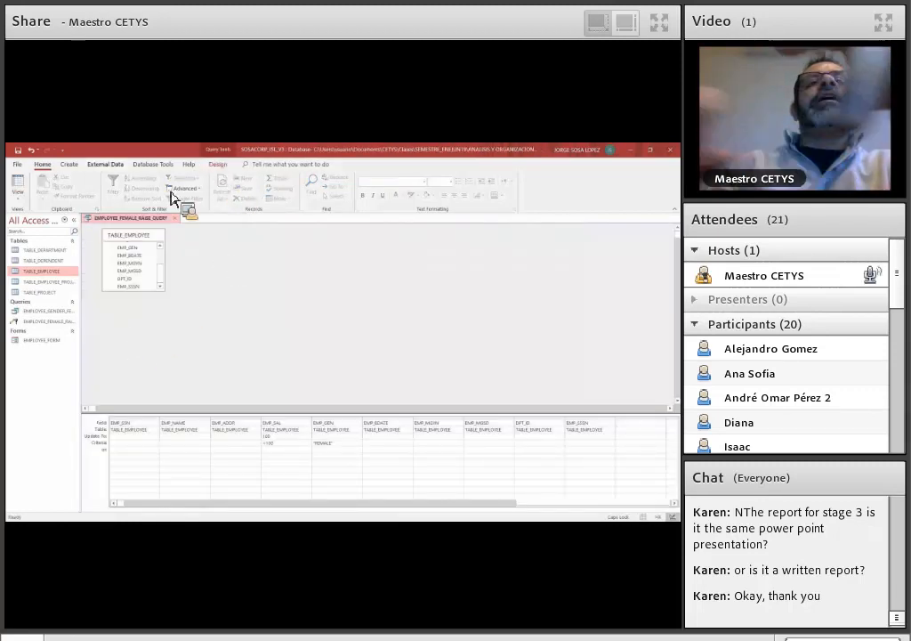
# - Rerun EMPLOYEE_FEMALE_RAISE_QUERY with the update accepted, and check the female employees' salaries in TABLE_EMPLOYEE before closing it
pyautogui.click(218, 163)
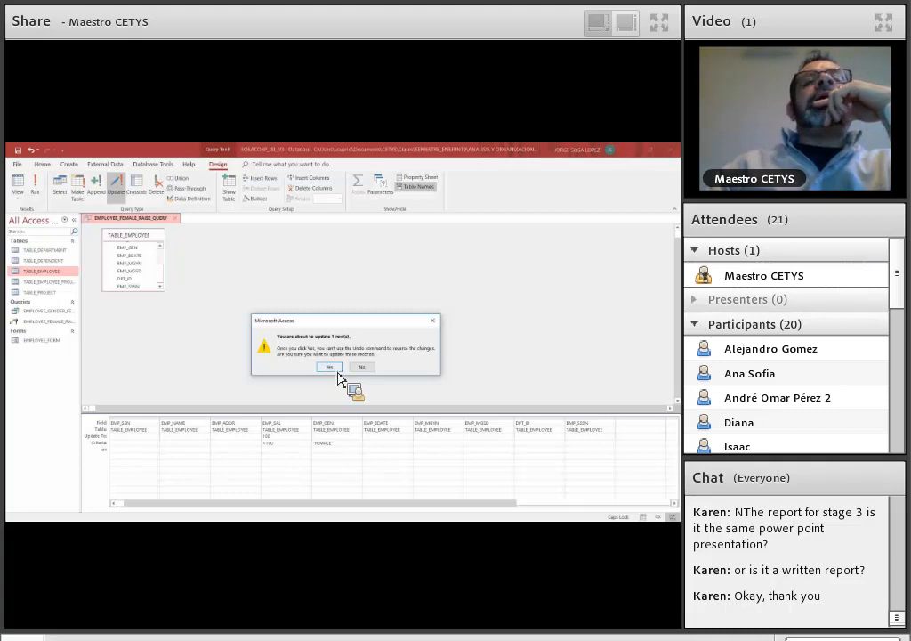
pyautogui.click(335, 370)
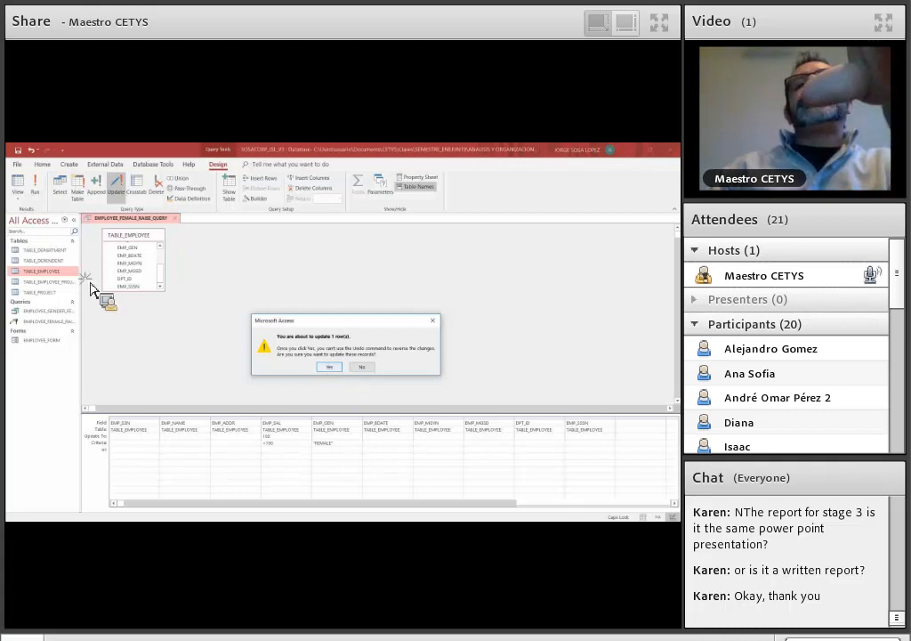
pyautogui.doubleClick(41, 271)
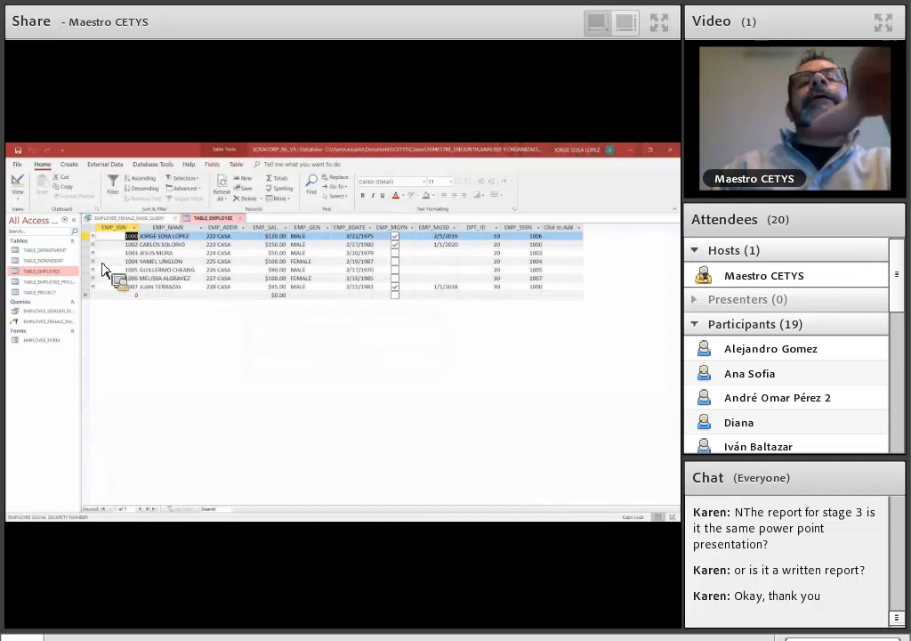
pyautogui.click(233, 260)
pyautogui.moveTo(48, 328); pyautogui.dragTo(248, 229)
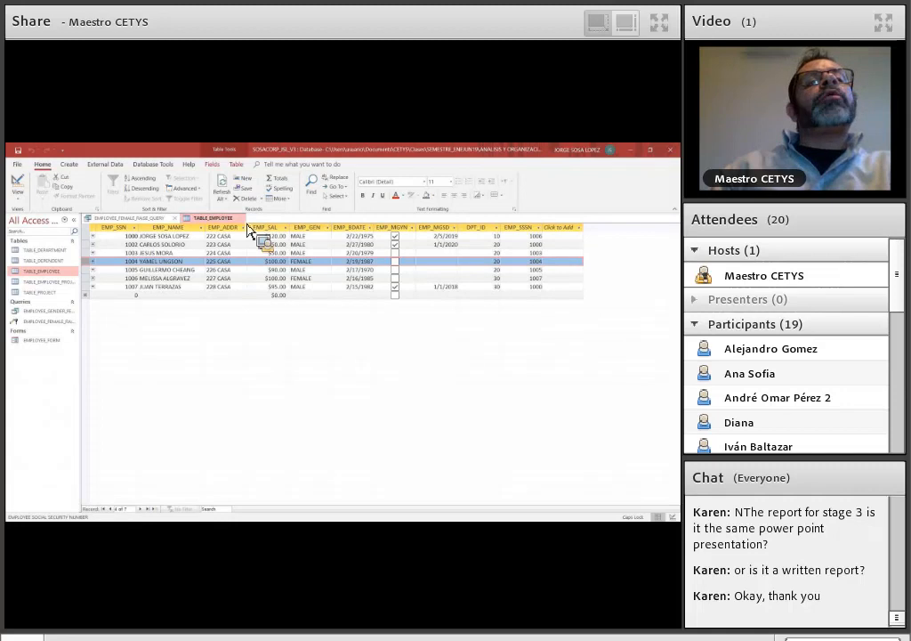
pyautogui.click(244, 221)
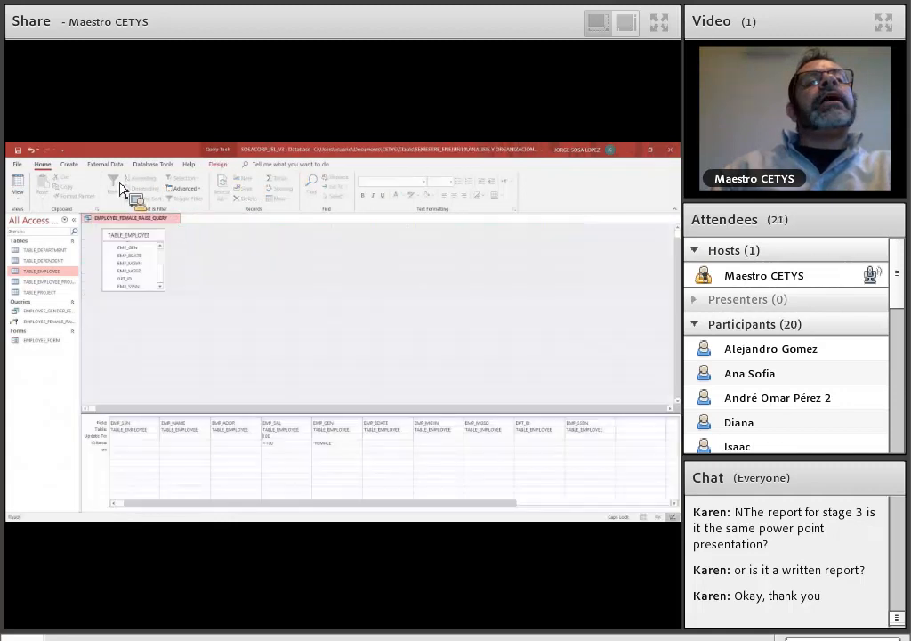
# - Close the raise query and create another query in Design View based on TABLE_EMPLOYEE
pyautogui.click(80, 166)
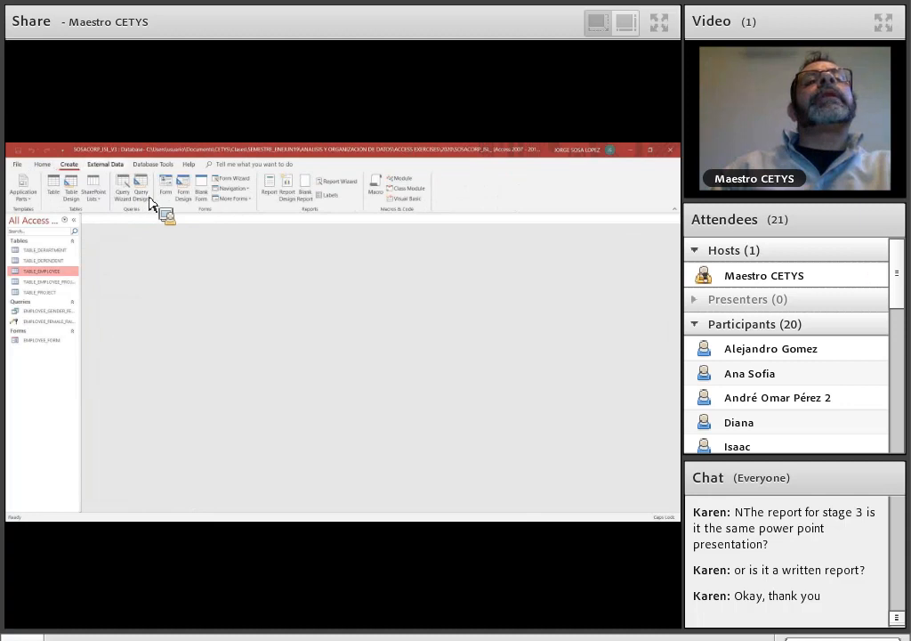
pyautogui.click(149, 202)
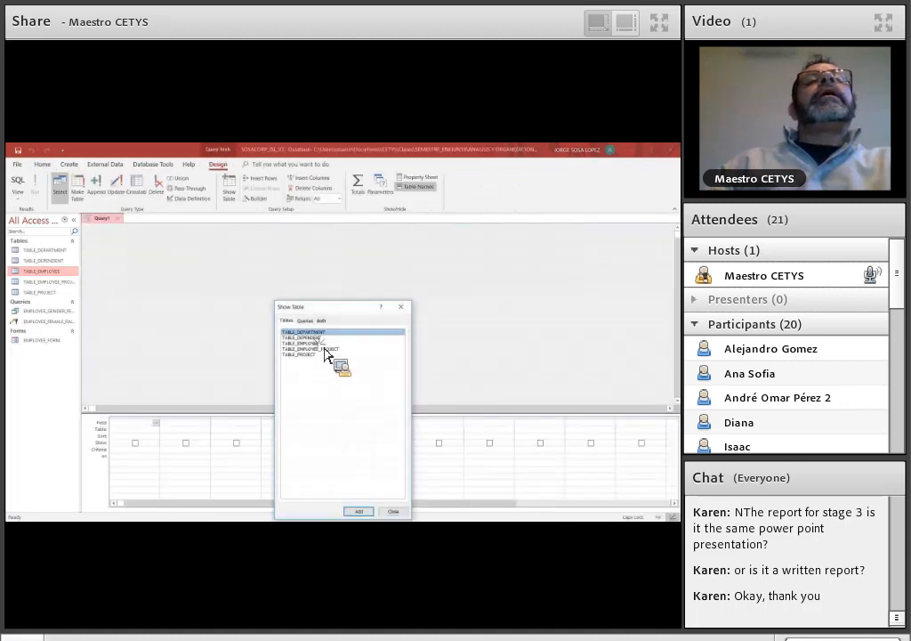
pyautogui.click(318, 343)
pyautogui.keyDown('ctrl'); pyautogui.click(312, 338); pyautogui.keyUp('ctrl')
pyautogui.moveTo(319, 349); pyautogui.dragTo(199, 280)
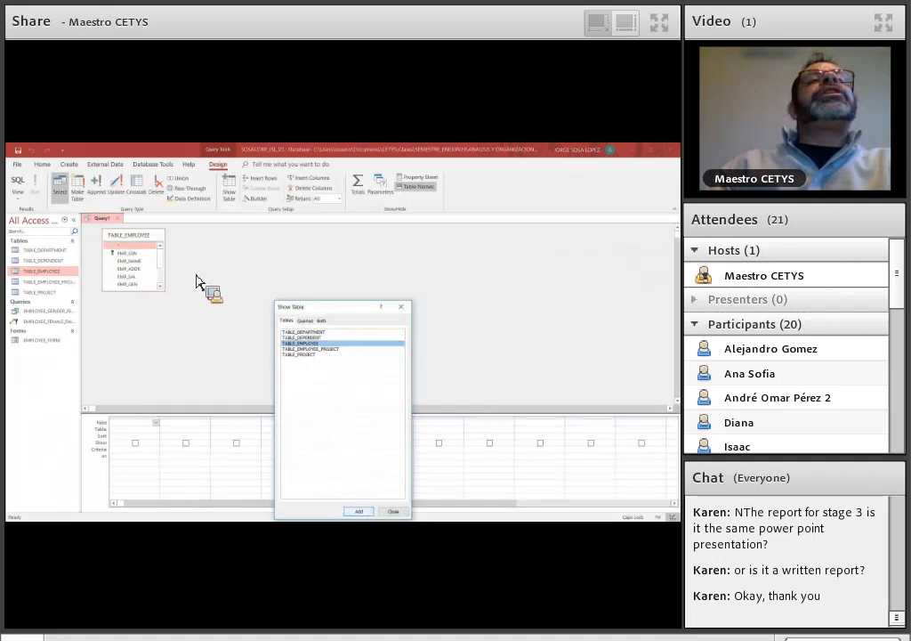
# - Add every TABLE_EMPLOYEE field to the new query's grid and change it to a Delete query
pyautogui.click(143, 256)
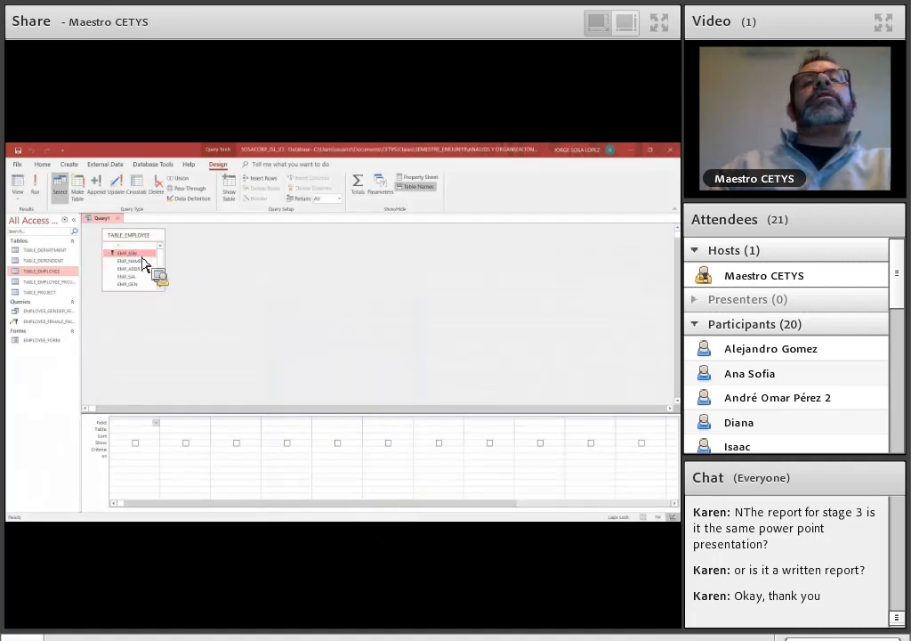
pyautogui.moveTo(143, 263); pyautogui.dragTo(297, 338)
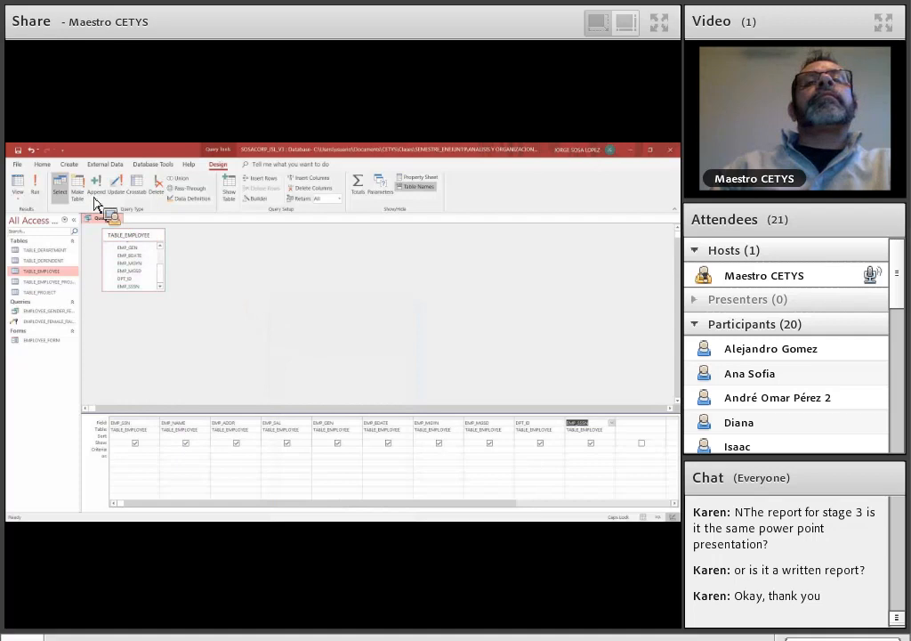
pyautogui.click(165, 203)
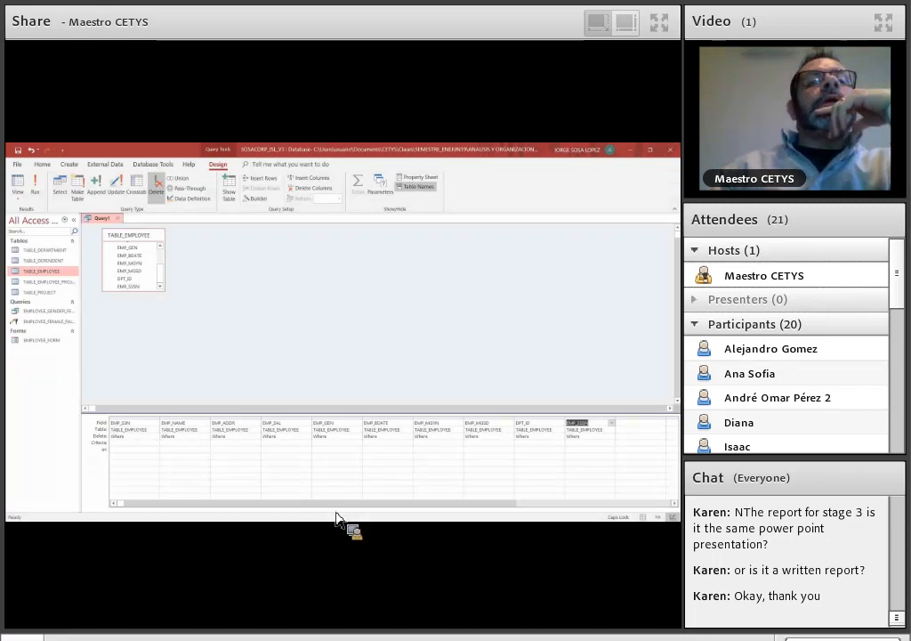
# - Check TABLE_EMPLOYEE's records, close the table, and save the delete query as EMPLOYEE_DELETE_QUERY
pyautogui.doubleClick(44, 274)
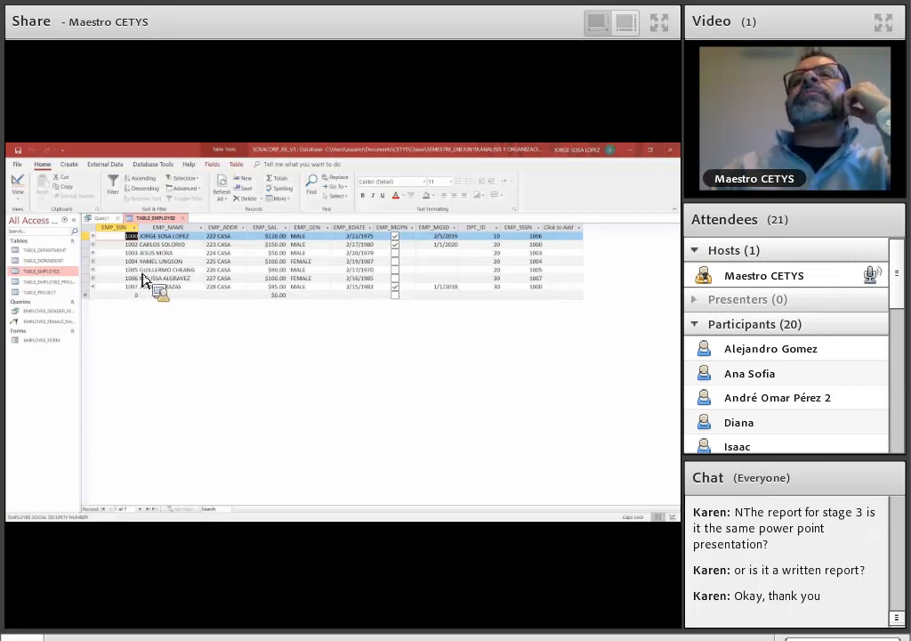
pyautogui.click(185, 219)
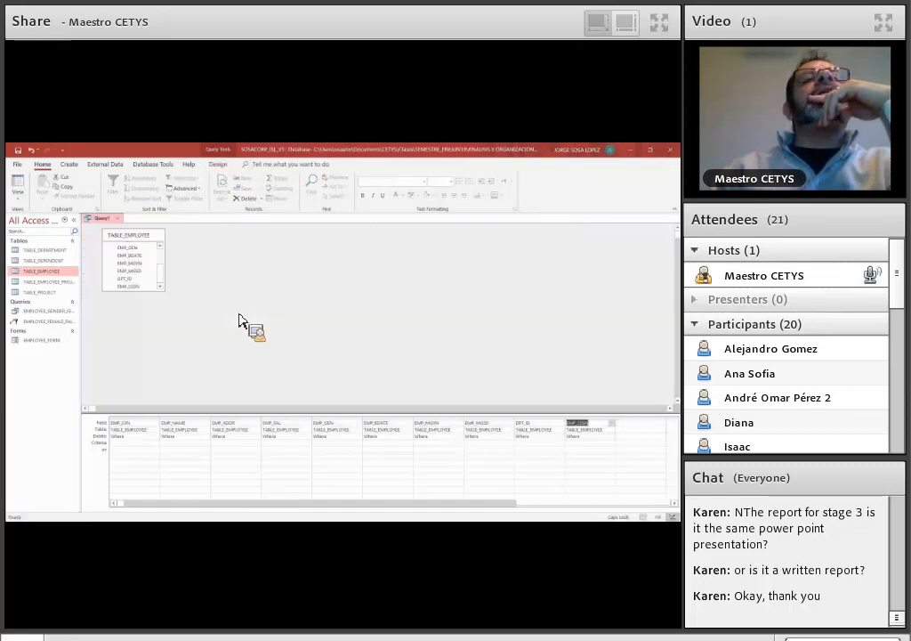
pyautogui.hotkey('ctrl', 's')
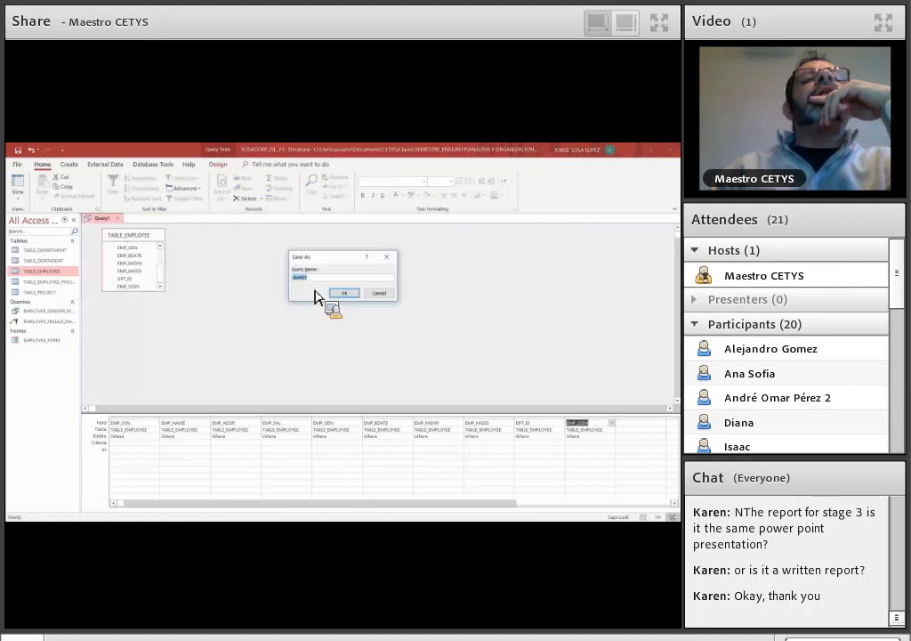
pyautogui.write('EMPLOYEE_DELETE_')
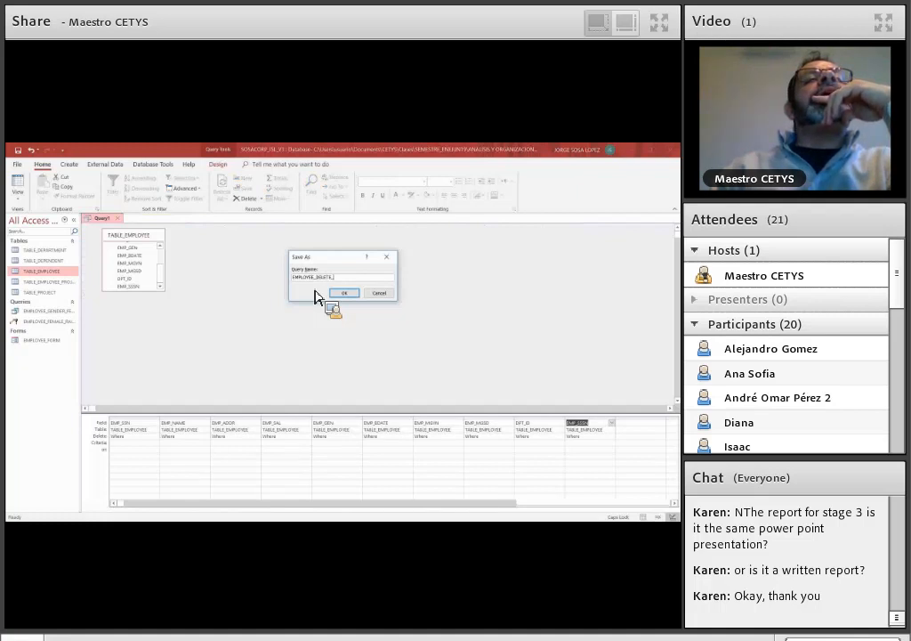
pyautogui.write('UERY')
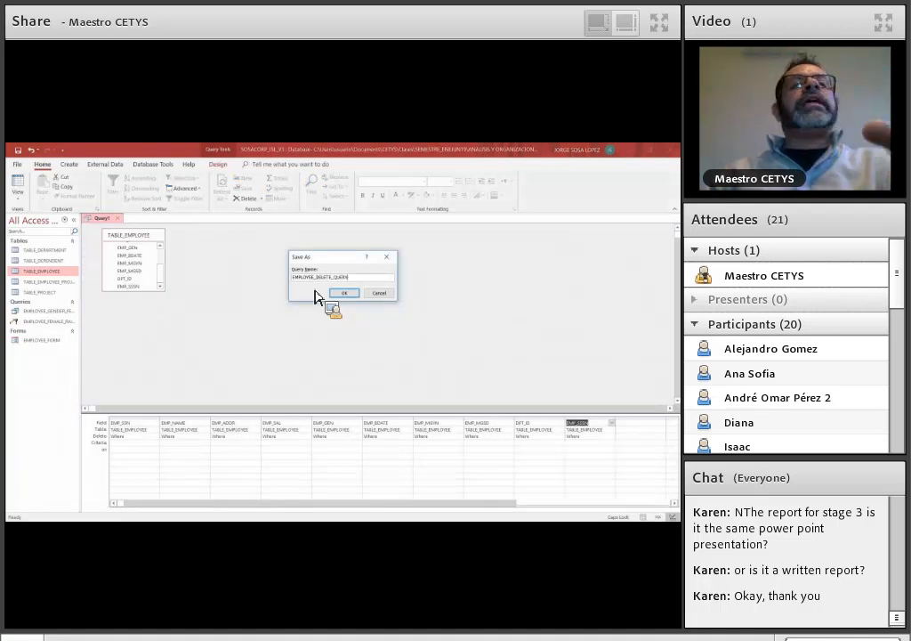
pyautogui.click(351, 294)
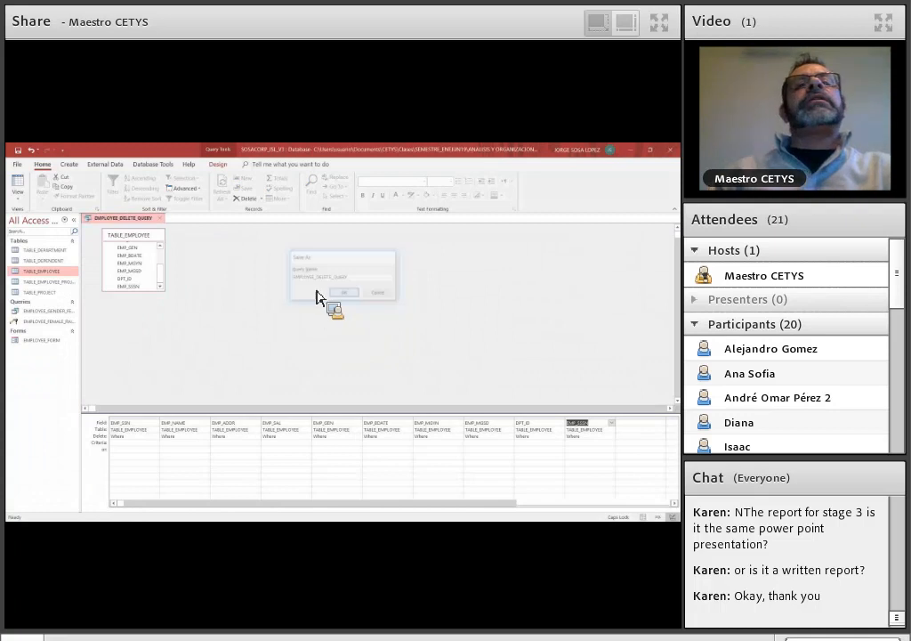
# - Set the EMP_SSN criterion of the delete query to the number of the fifth employee listed in TABLE_EMPLOYEE
pyautogui.click(136, 446)
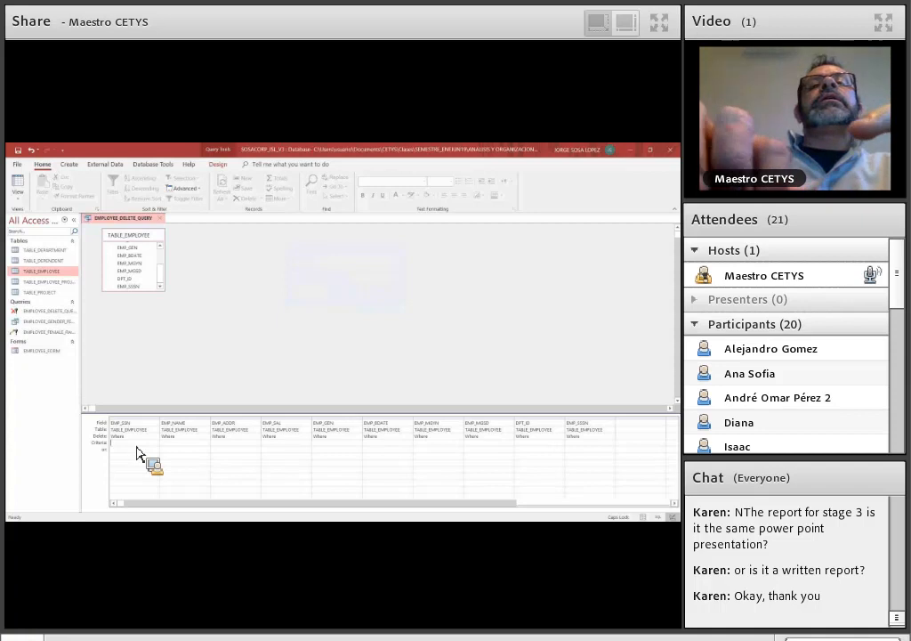
pyautogui.write('1009')
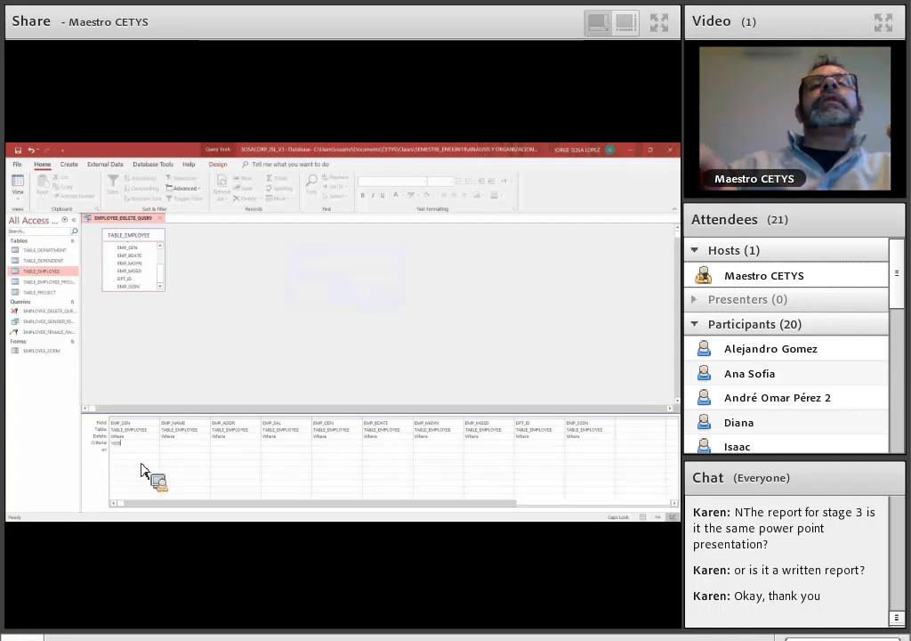
pyautogui.press('Down')
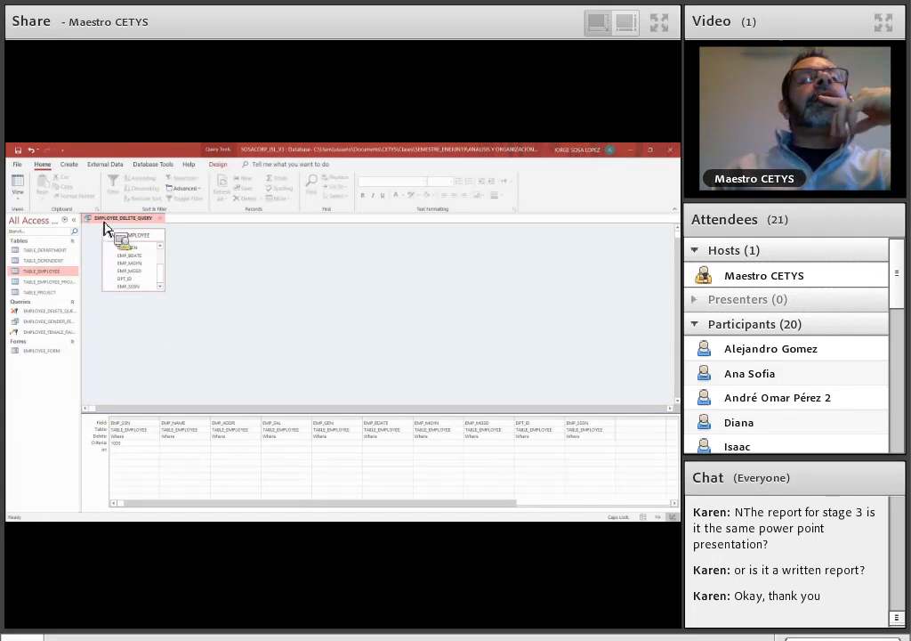
# - Run EMPLOYEE_DELETE_QUERY with the deletion accepted, check TABLE_EMPLOYEE's remaining records, and close both the table and the query
pyautogui.click(68, 165)
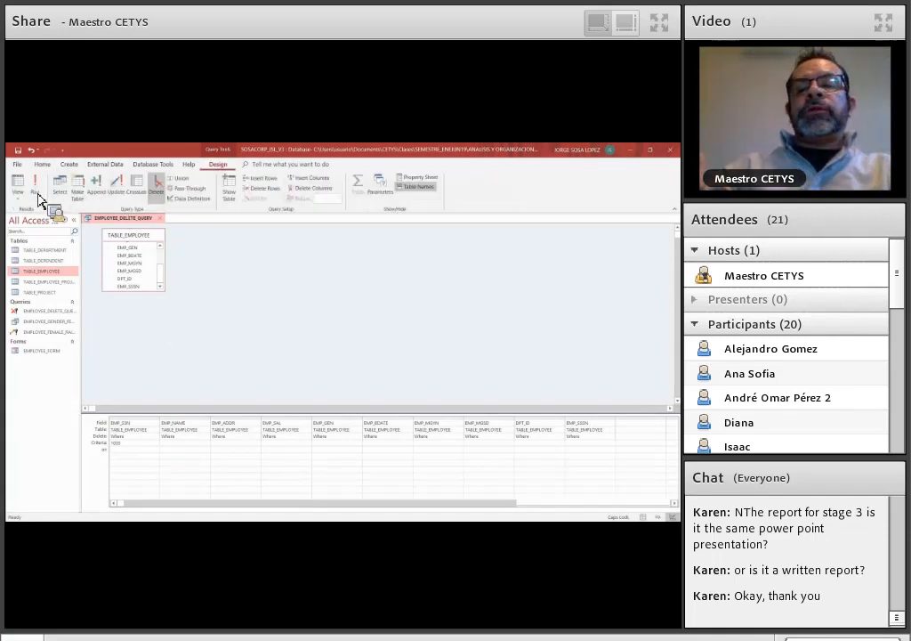
pyautogui.click(39, 192)
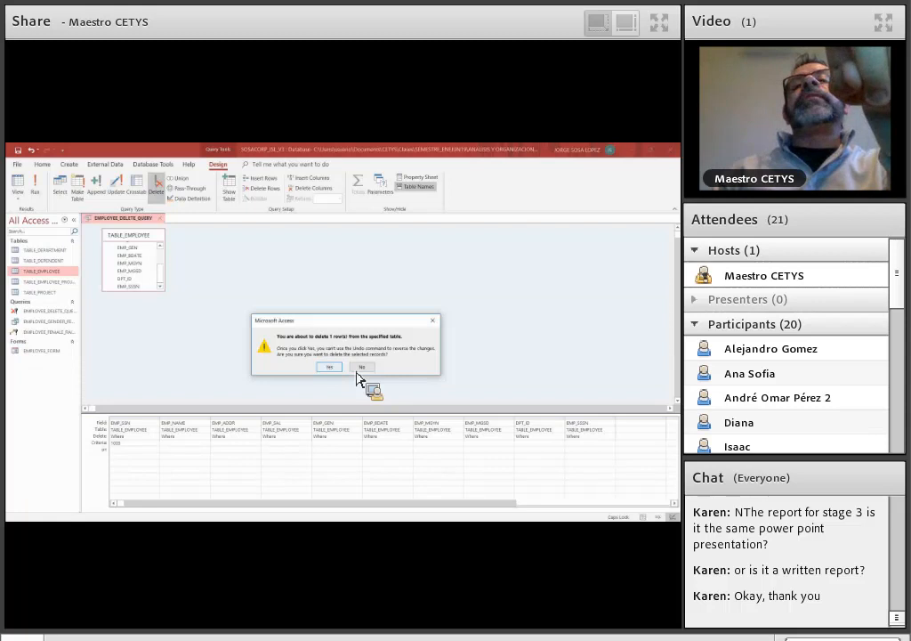
pyautogui.click(329, 368)
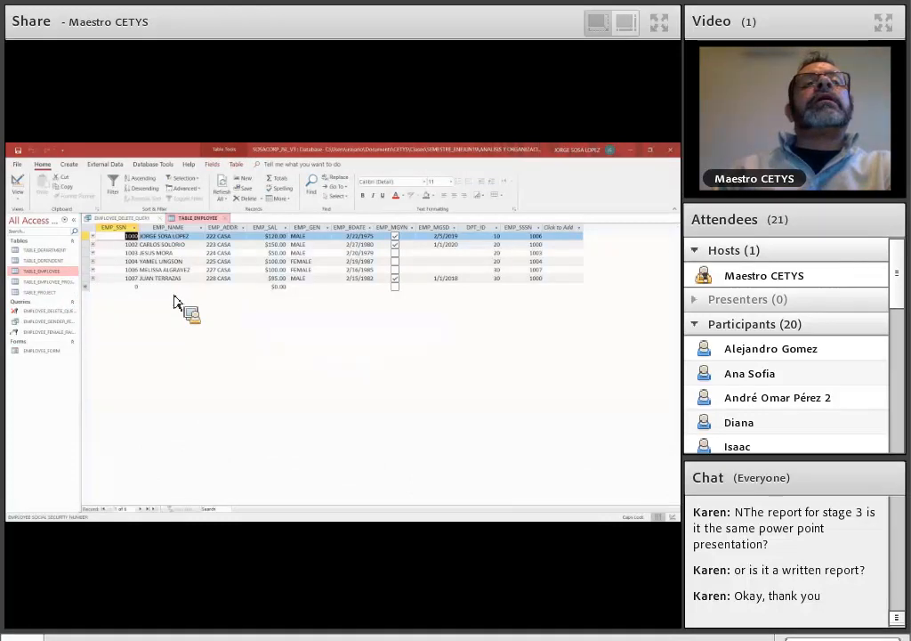
pyautogui.click(229, 221)
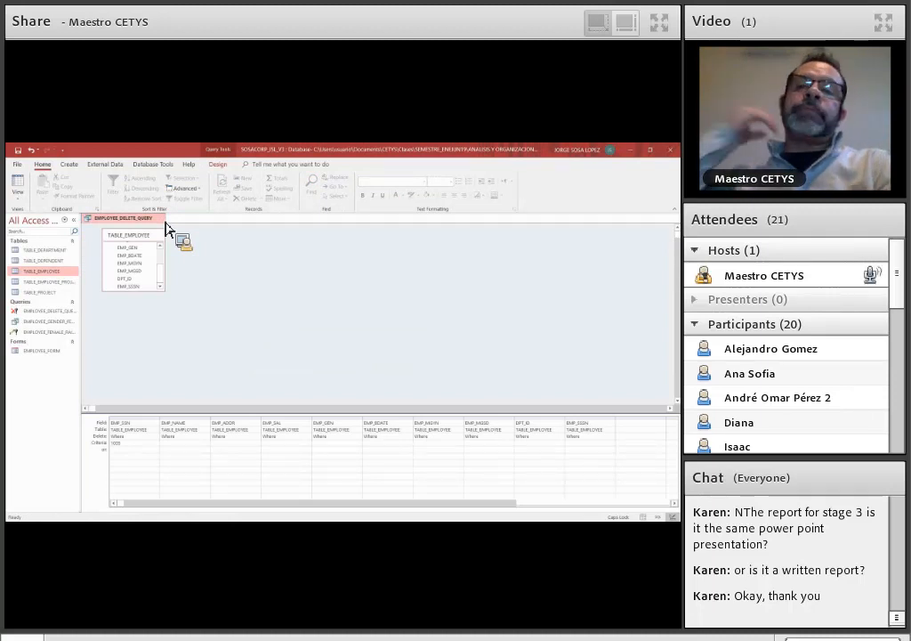
pyautogui.click(166, 222)
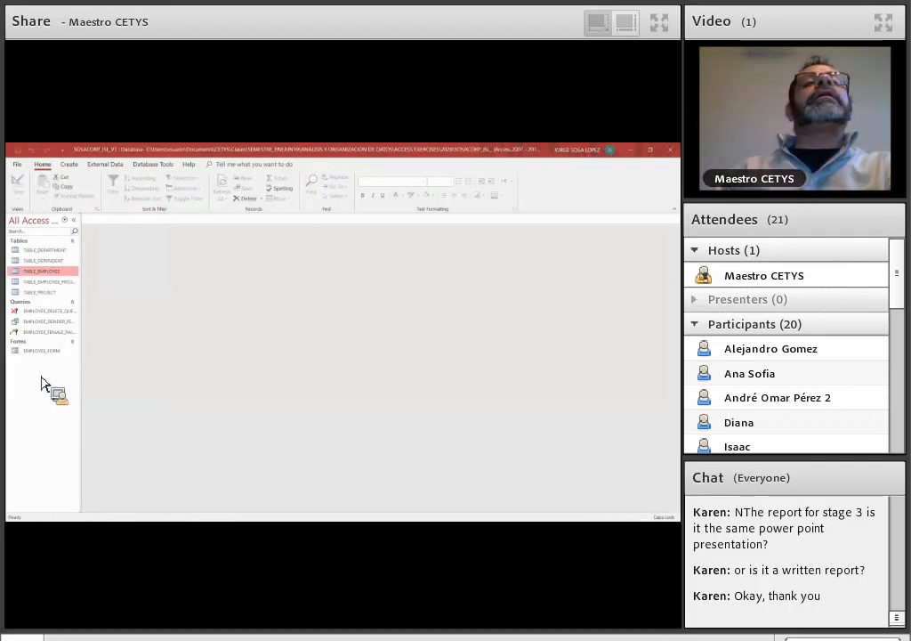
# - Generate a form from TABLE_EMPLOYEE and close it without saving
pyautogui.rightClick(39, 375)
pyautogui.click(66, 165)
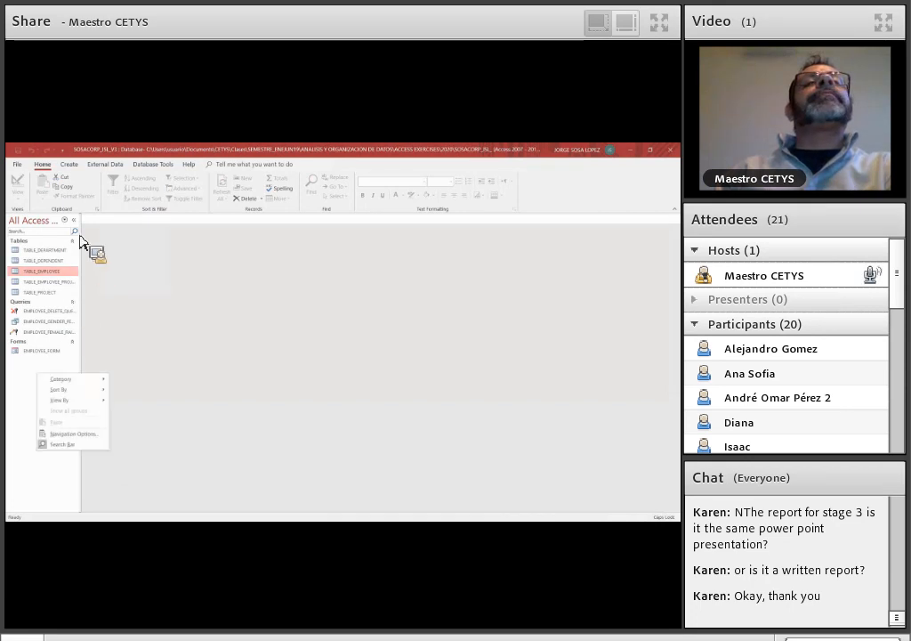
pyautogui.click(69, 166)
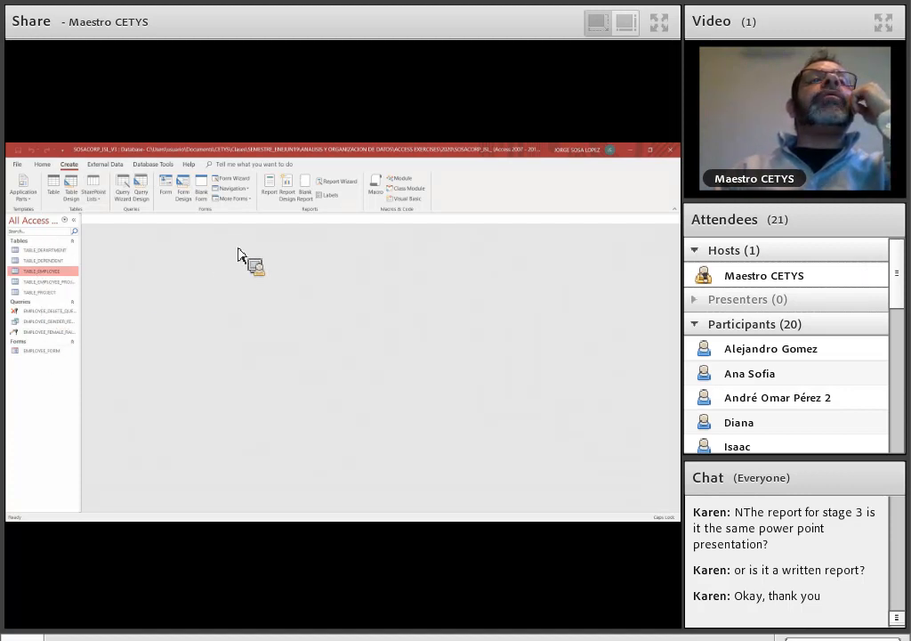
pyautogui.click(175, 194)
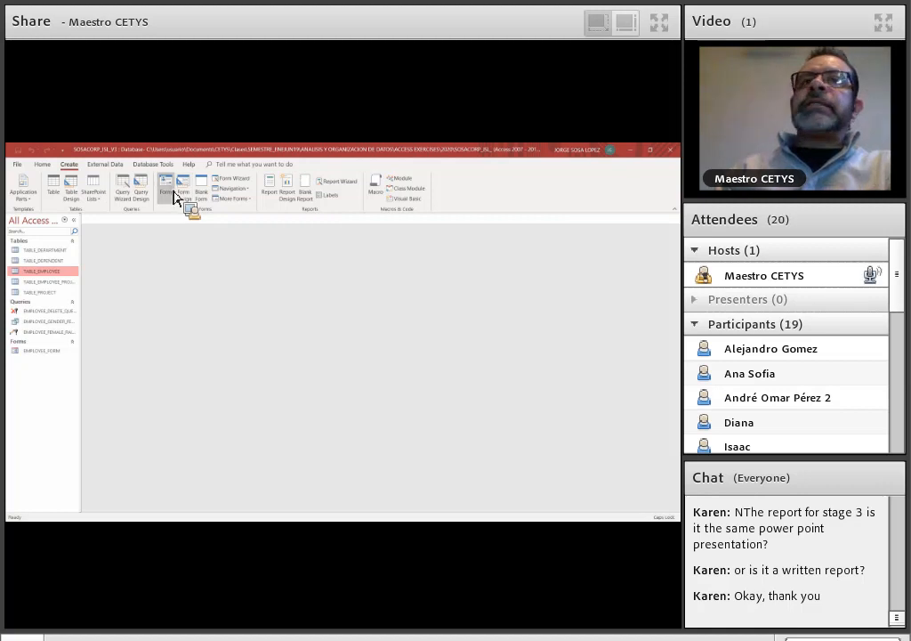
pyautogui.click(141, 219)
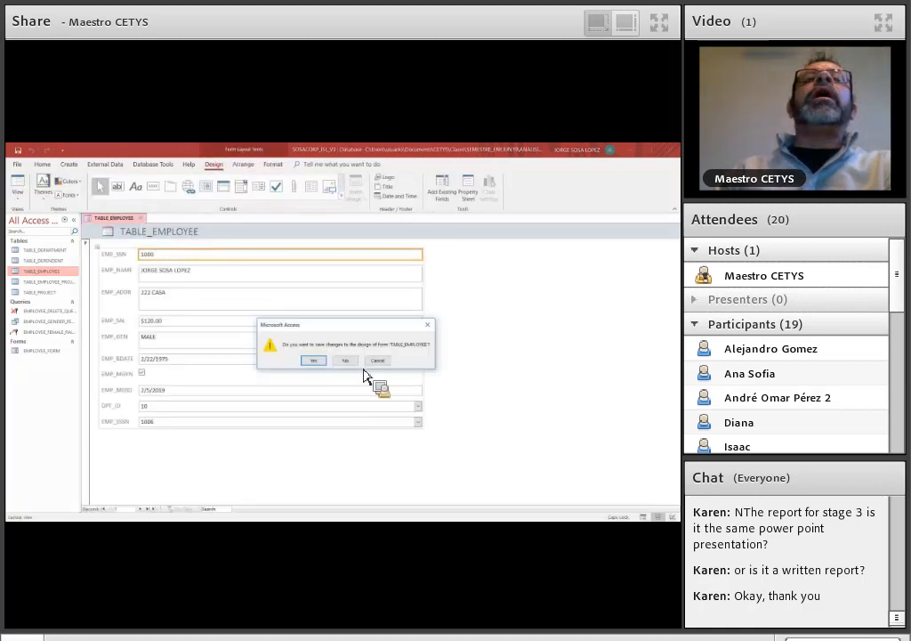
pyautogui.click(355, 362)
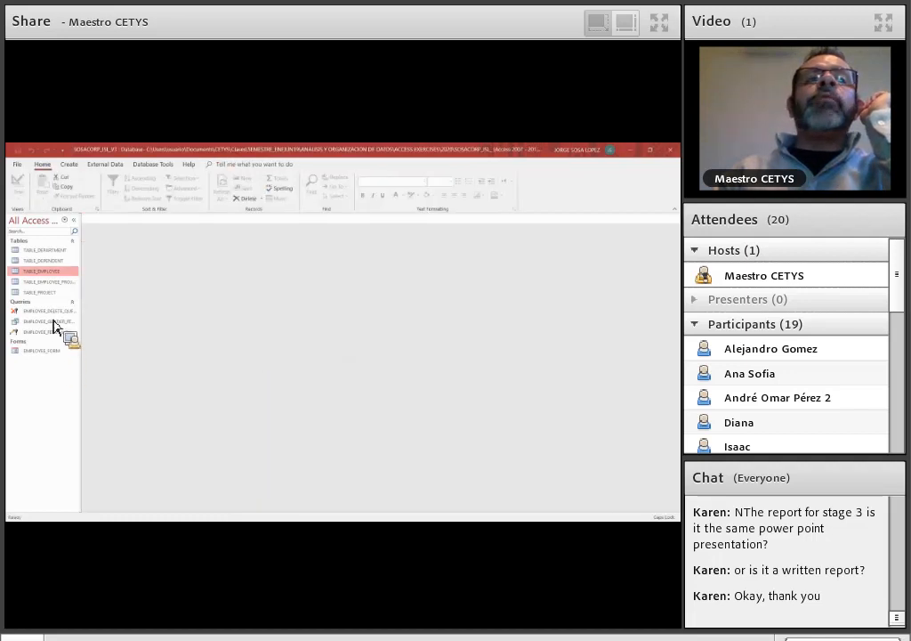
# - Generate a form based on EMPLOYEE_GENDER_FEMALE_QUERY and close it without saving
pyautogui.click(52, 313)
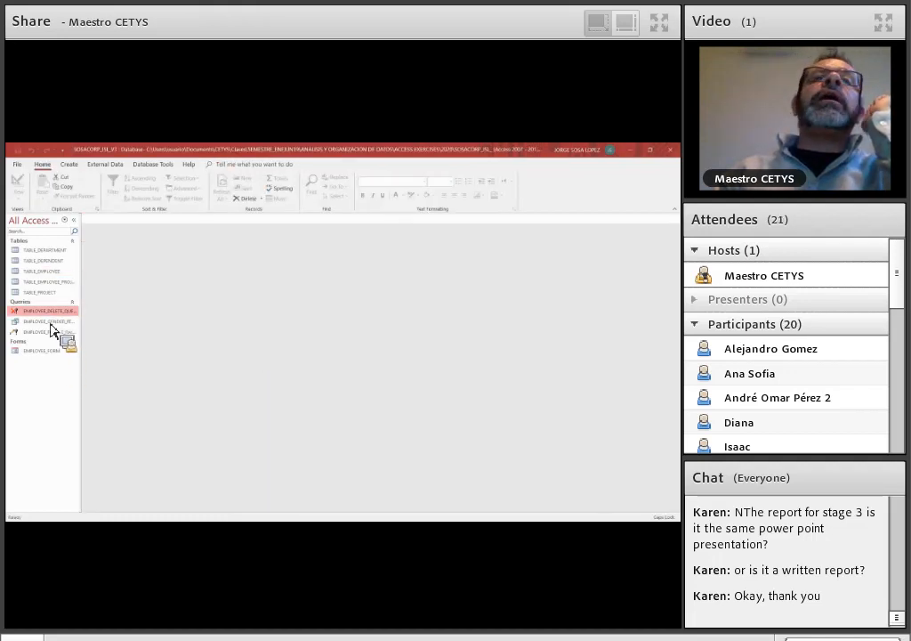
pyautogui.moveTo(52, 323); pyautogui.dragTo(166, 198)
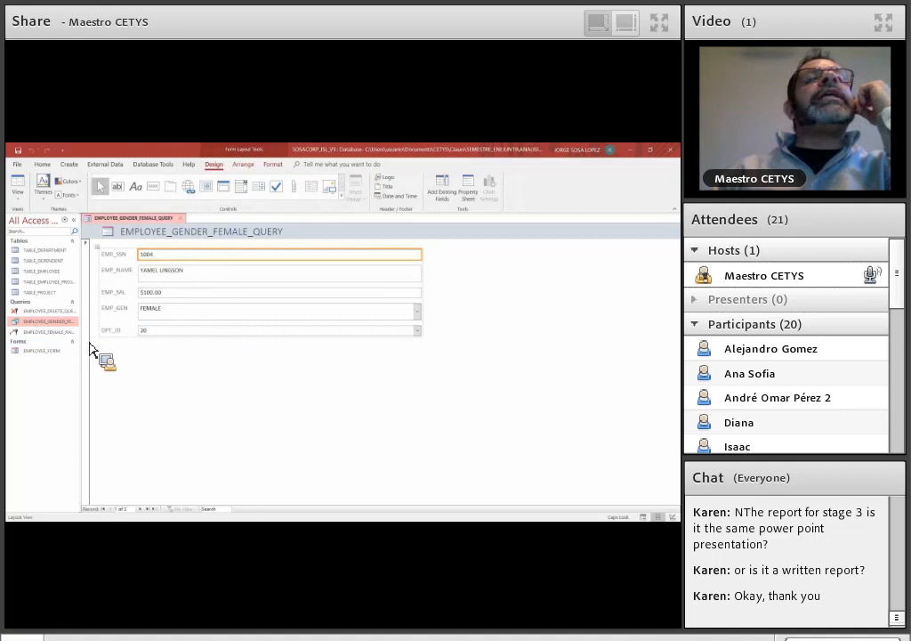
pyautogui.click(183, 220)
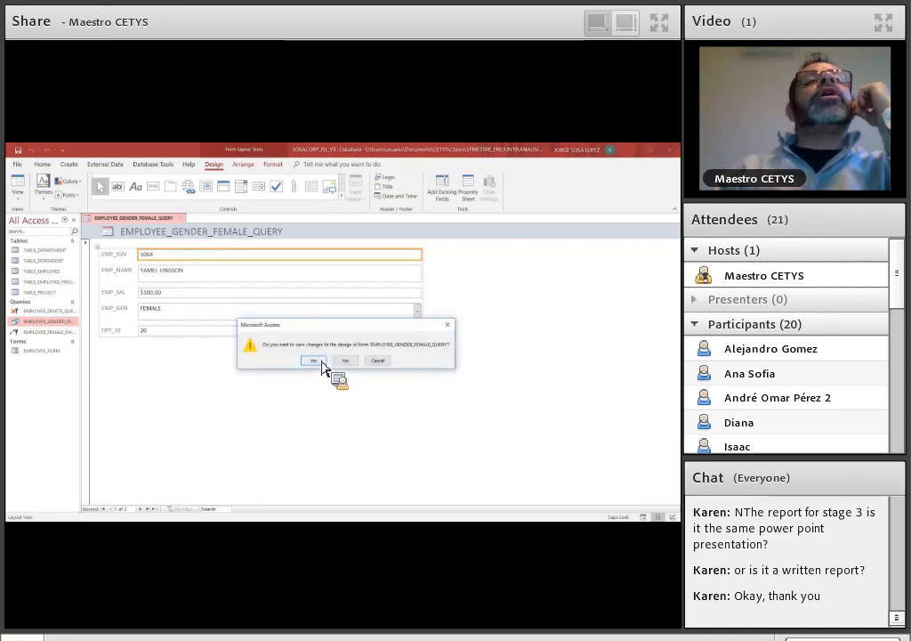
pyautogui.click(345, 360)
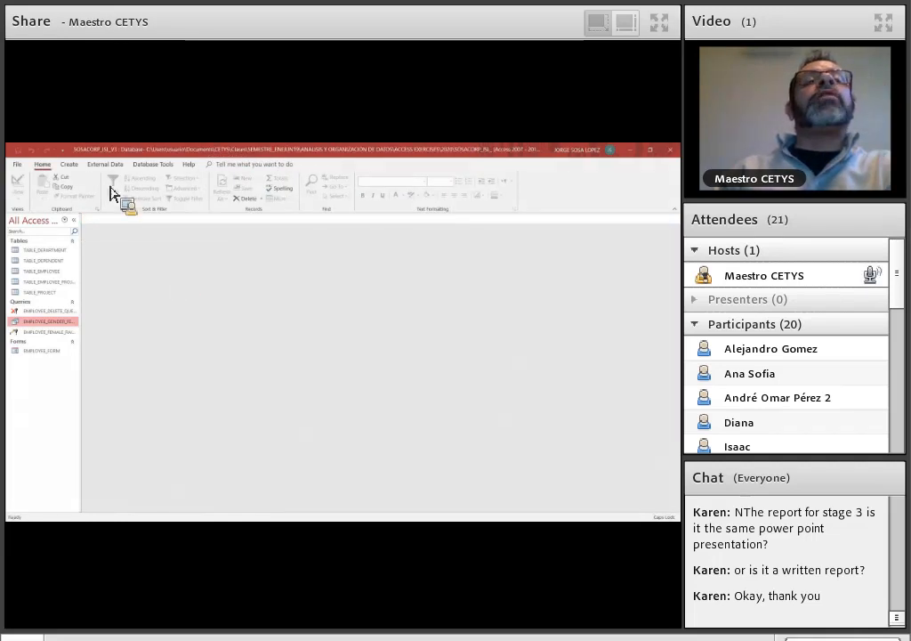
pyautogui.click(69, 165)
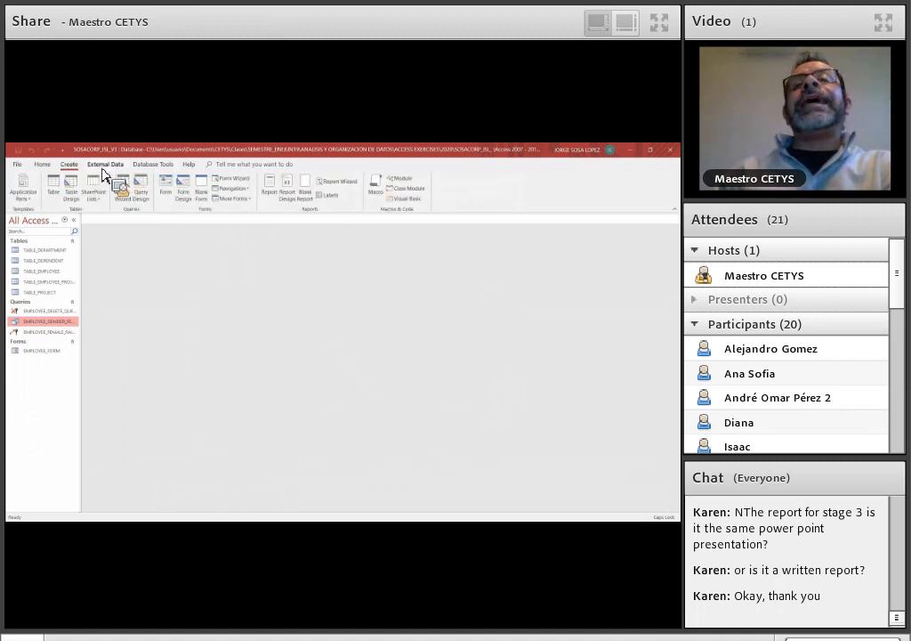
pyautogui.click(103, 167)
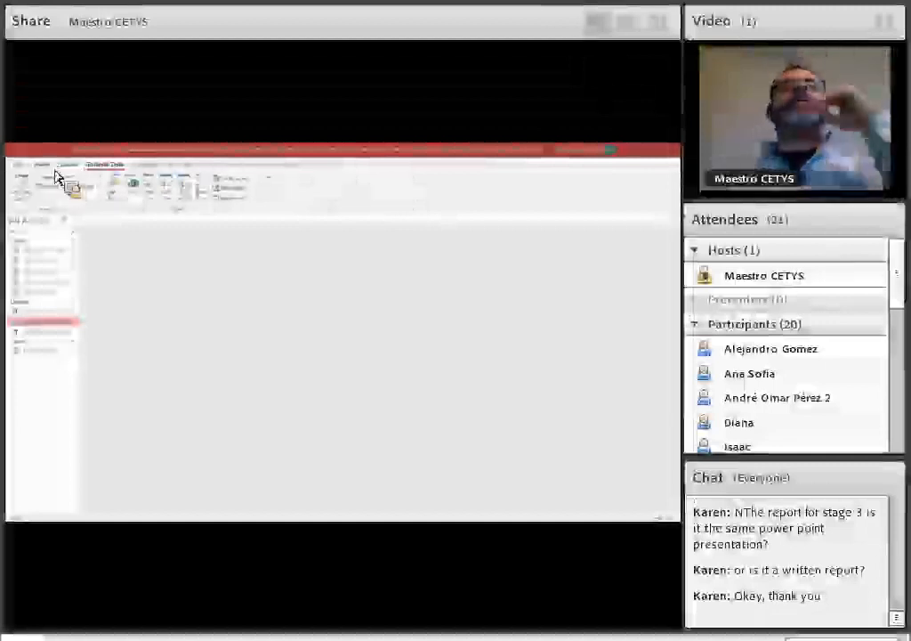
pyautogui.click(47, 166)
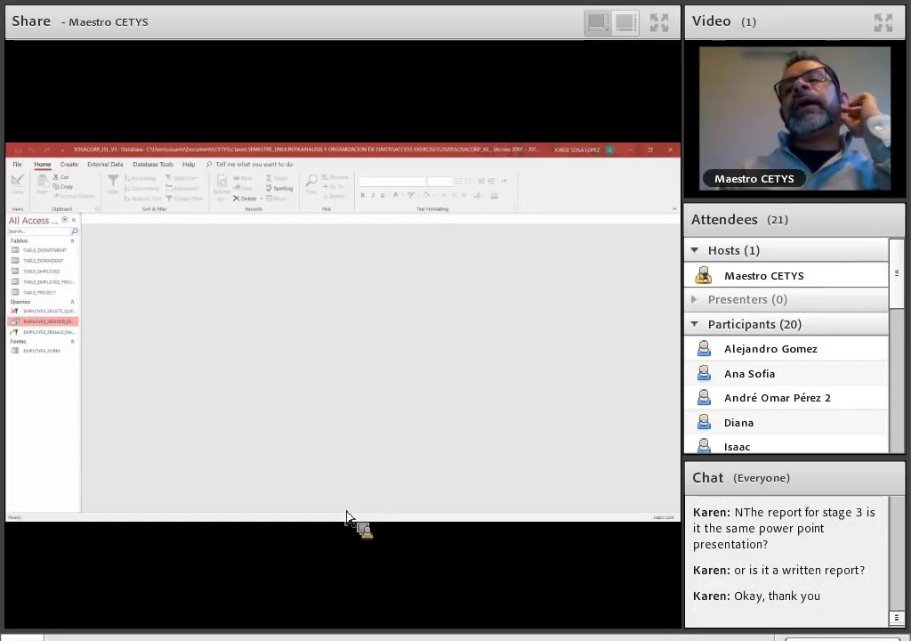
# - Switch to File Explorer and open the Clases folder inside Documents > CETYS
pyautogui.moveTo(251, 525)
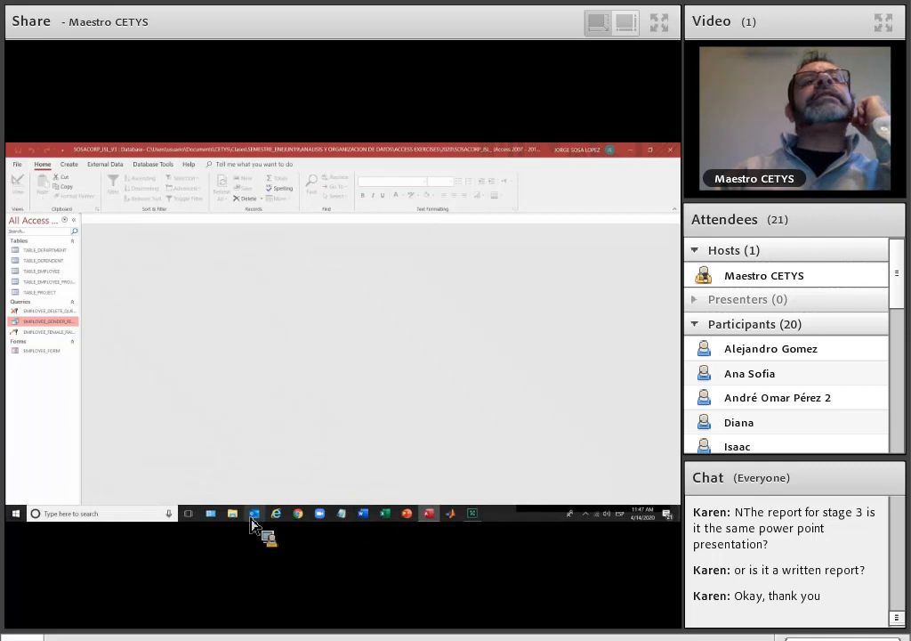
pyautogui.click(234, 514)
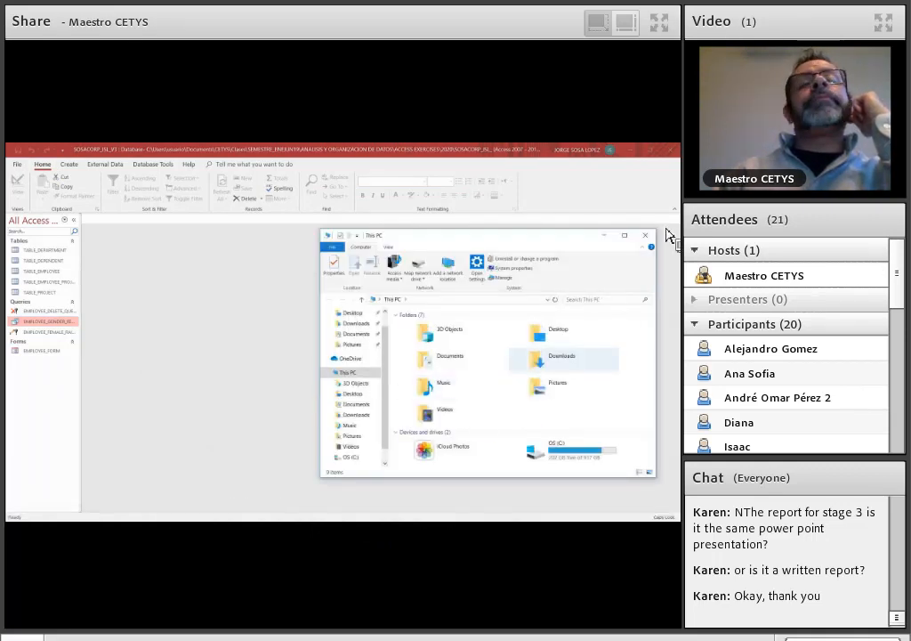
pyautogui.doubleClick(448, 356)
pyautogui.doubleClick(445, 346)
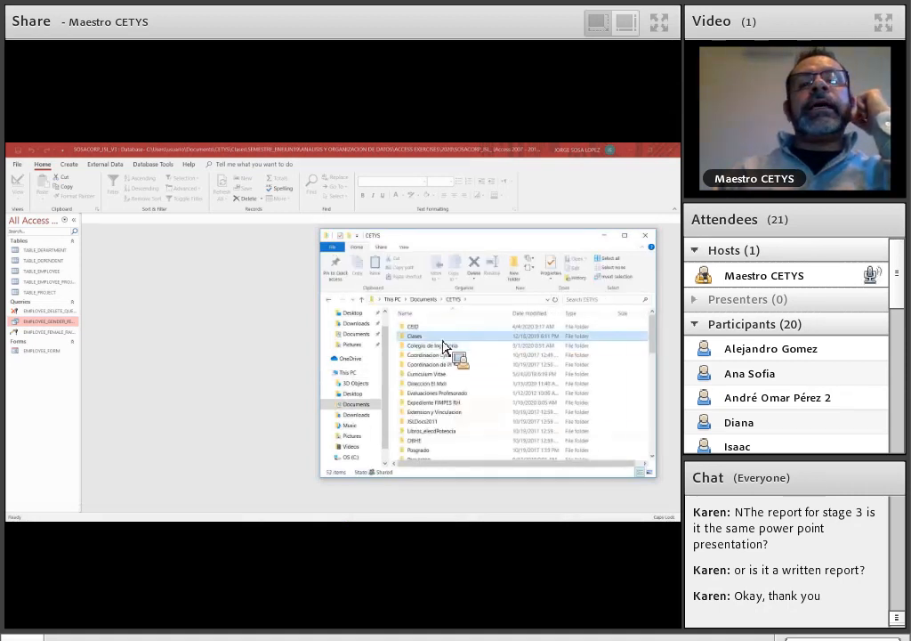
pyautogui.doubleClick(444, 345)
# - Open the folder SEMESTRE_ENEJUN19 > ANALISIS Y ORGANIZACION DE DATOS > ACCESS EXERCISES > 2020
pyautogui.scroll(-6, 444, 344)
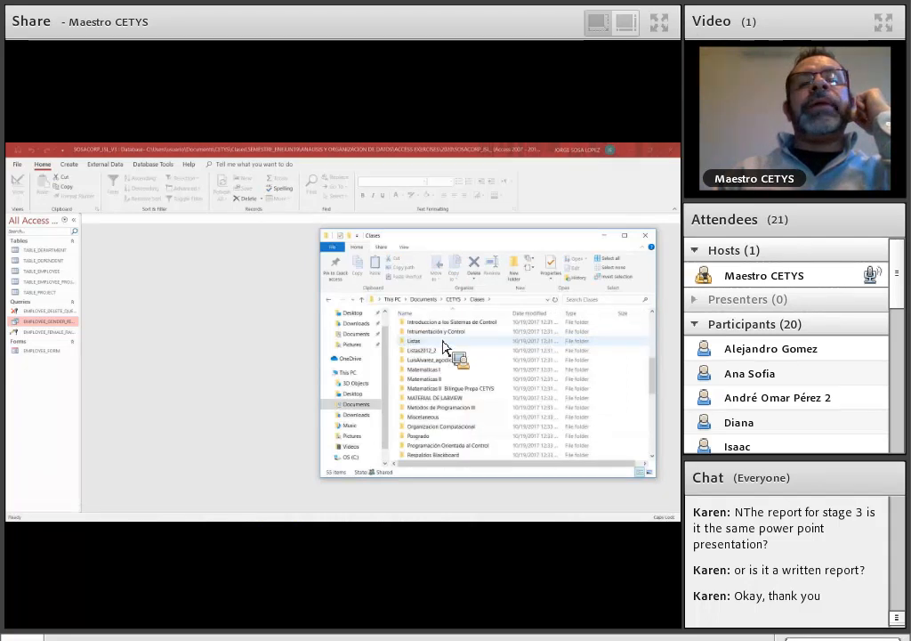
pyautogui.scroll(6, 446, 344)
pyautogui.click(572, 506)
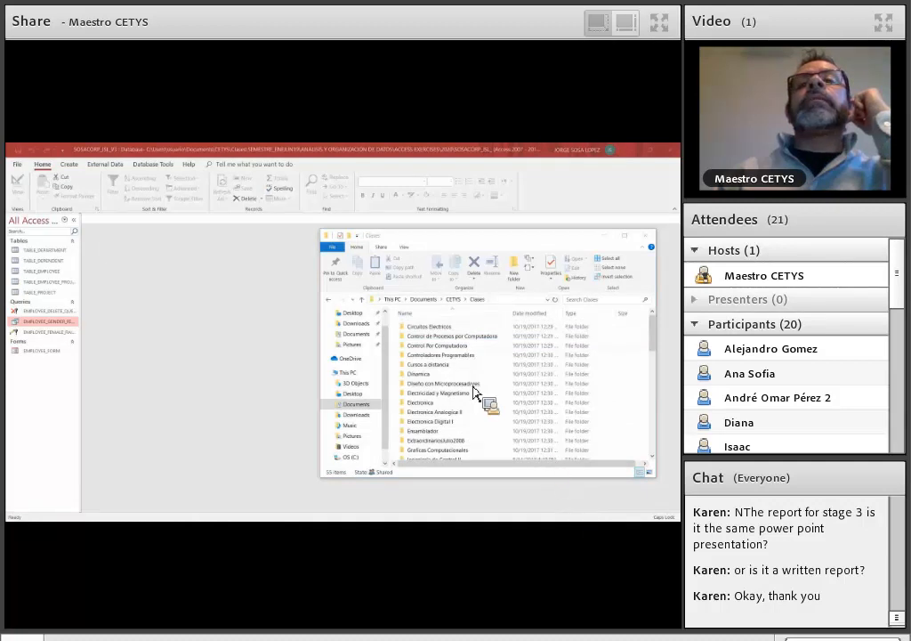
pyautogui.scroll(-3, 472, 382)
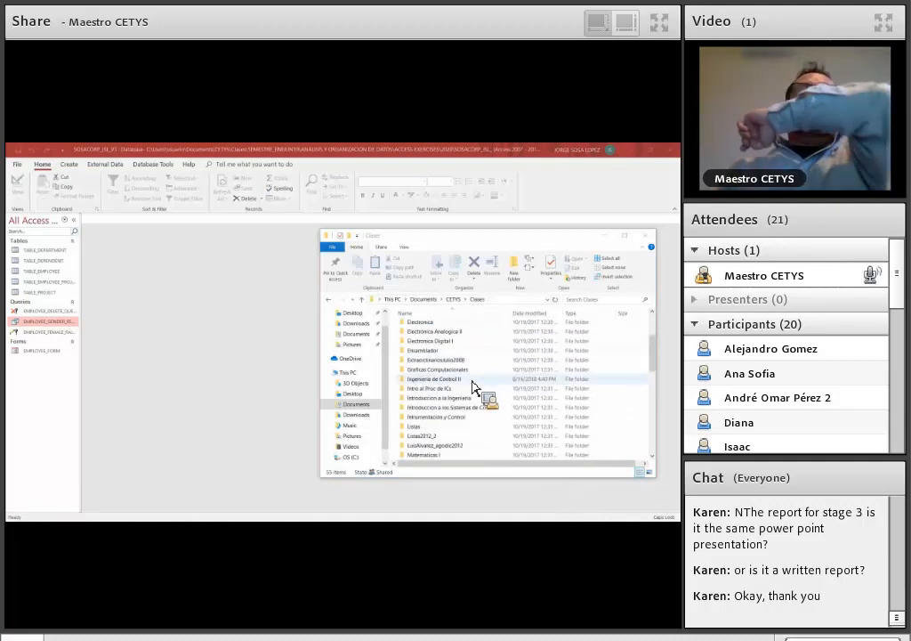
pyautogui.scroll(3, 473, 366)
pyautogui.scroll(-12, 472, 363)
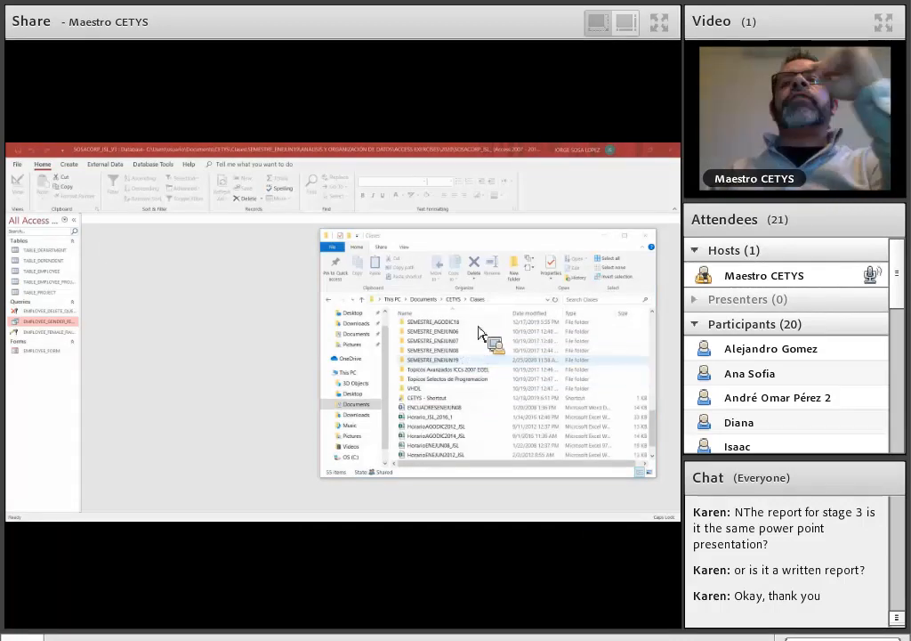
pyautogui.doubleClick(476, 331)
pyautogui.doubleClick(473, 328)
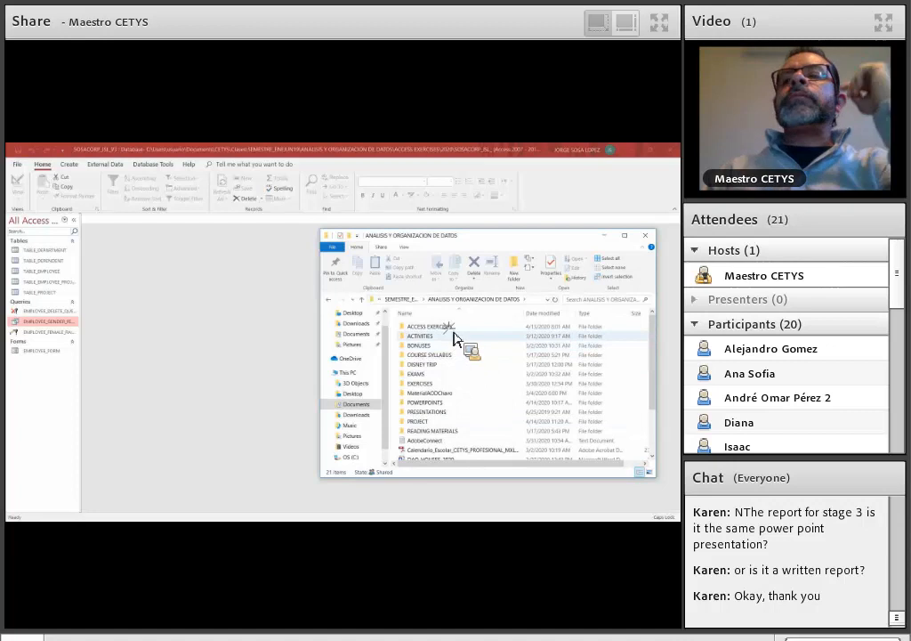
pyautogui.doubleClick(454, 327)
pyautogui.doubleClick(459, 361)
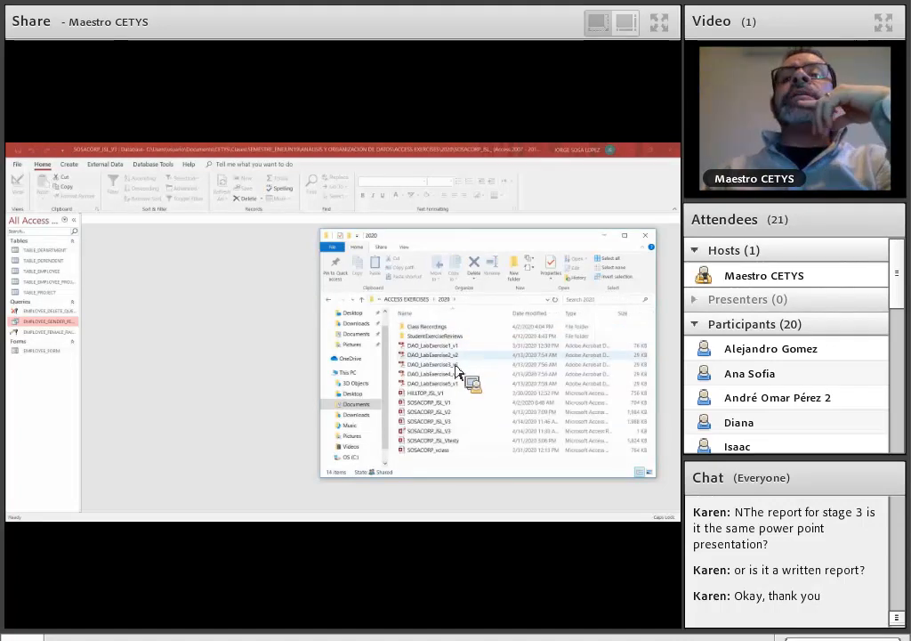
# - Open the file DAO_LabExercise3_v1 in Adobe Reader, dismiss the error messages and maximize the document window
pyautogui.click(456, 364)
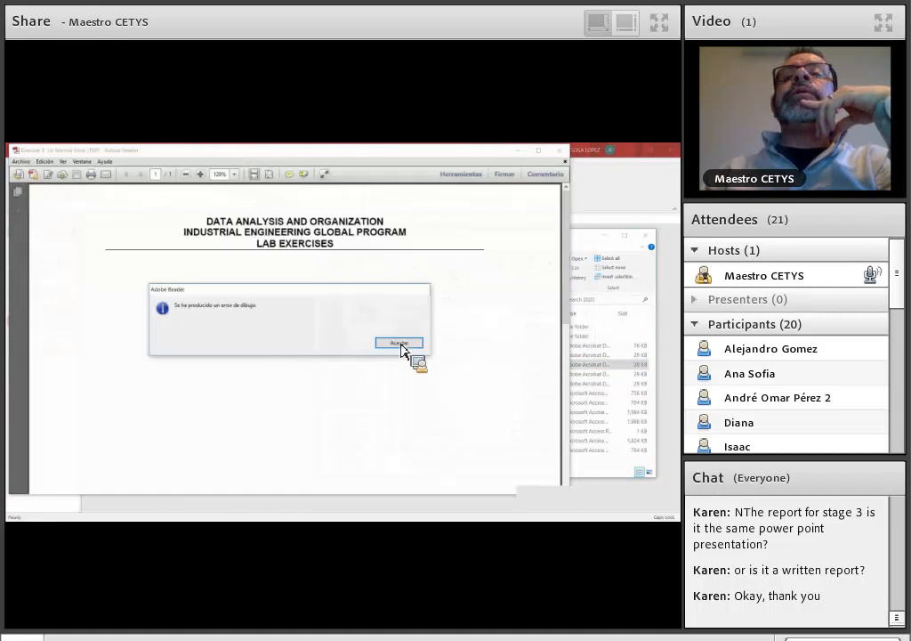
pyautogui.click(399, 343)
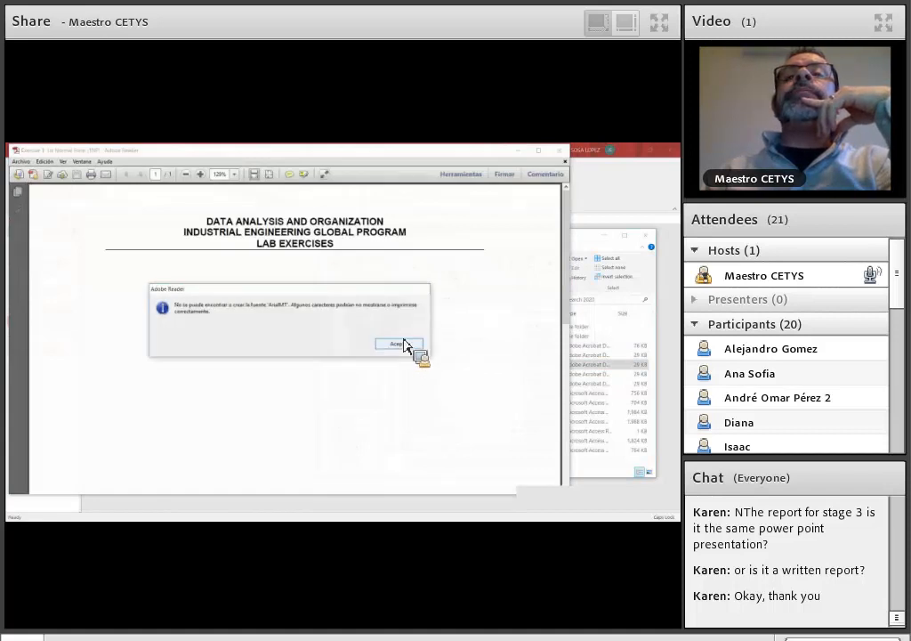
pyautogui.click(402, 344)
pyautogui.click(540, 151)
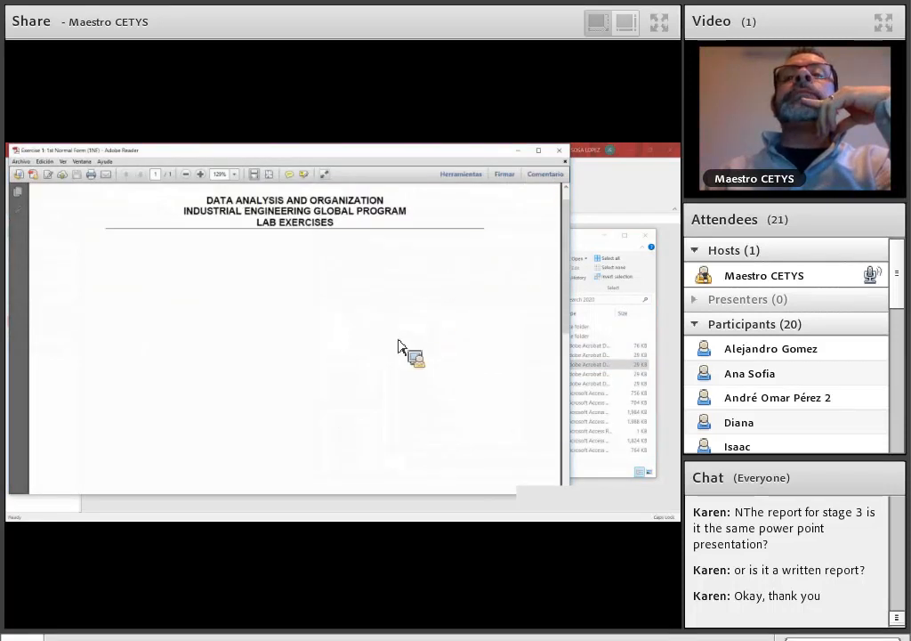
# - Review the general instructions and query tasks in Lab Exercise #3, and close the document
pyautogui.scroll(-3, 400, 345)
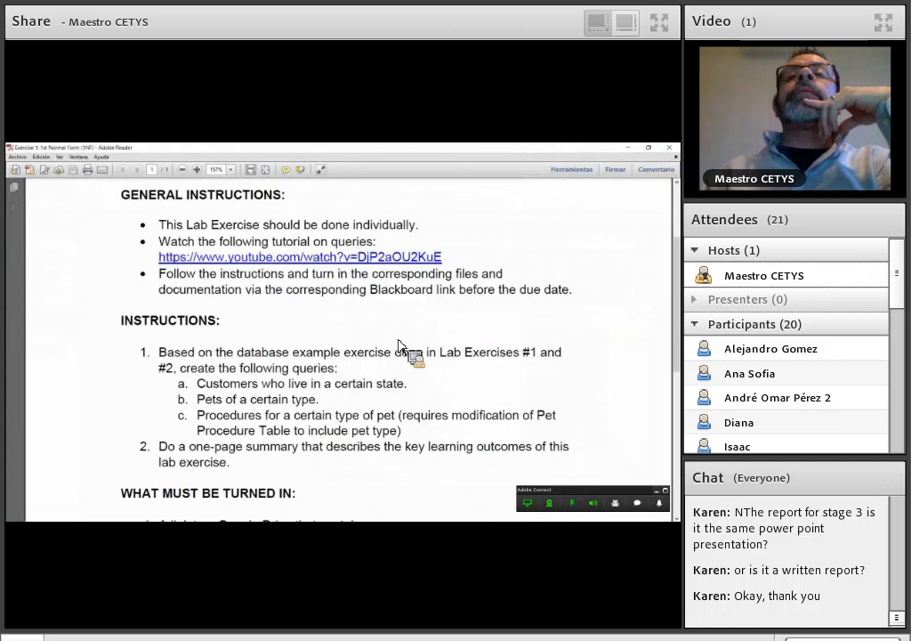
pyautogui.scroll(2, 400, 345)
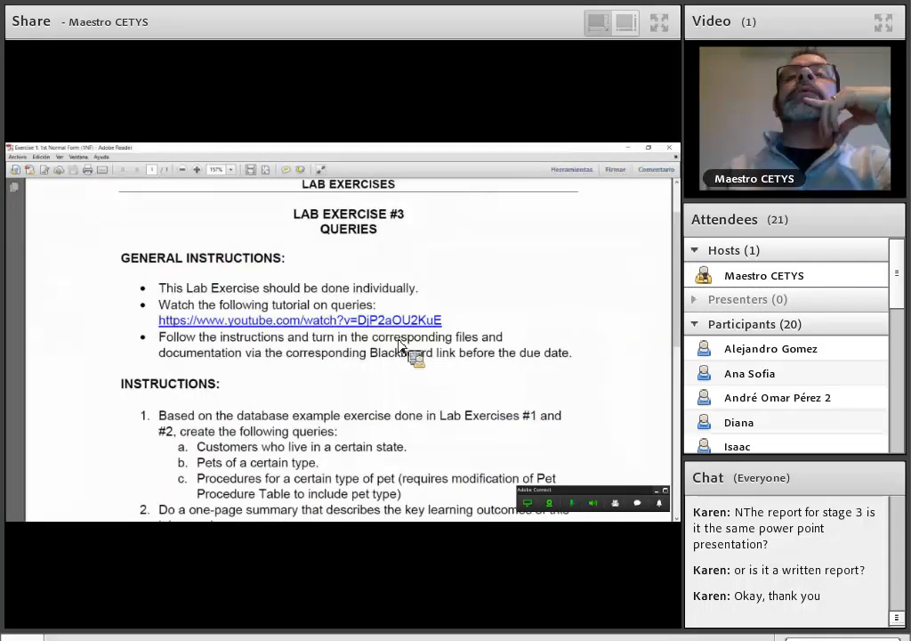
pyautogui.scroll(-1, 401, 345)
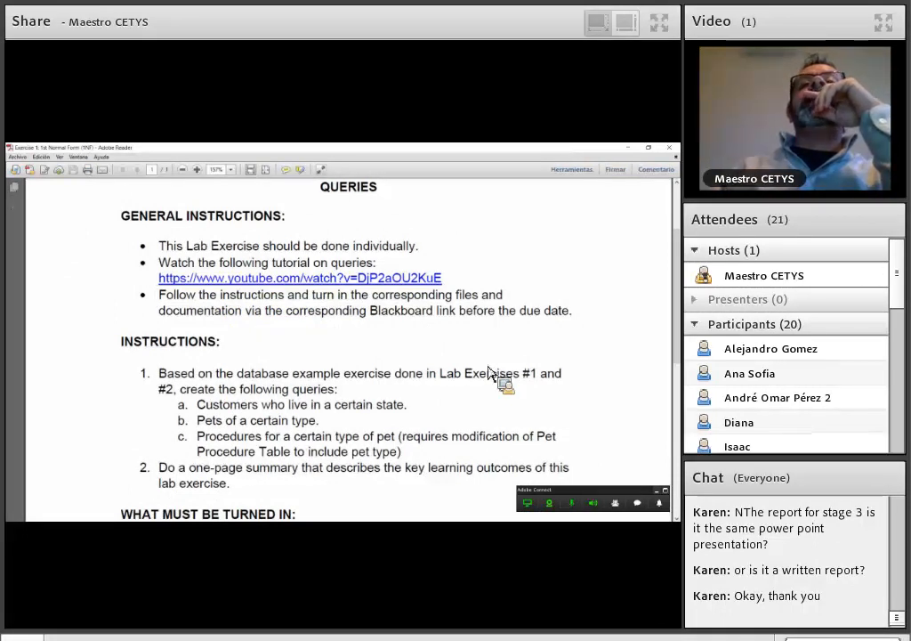
pyautogui.scroll(-1, 482, 377)
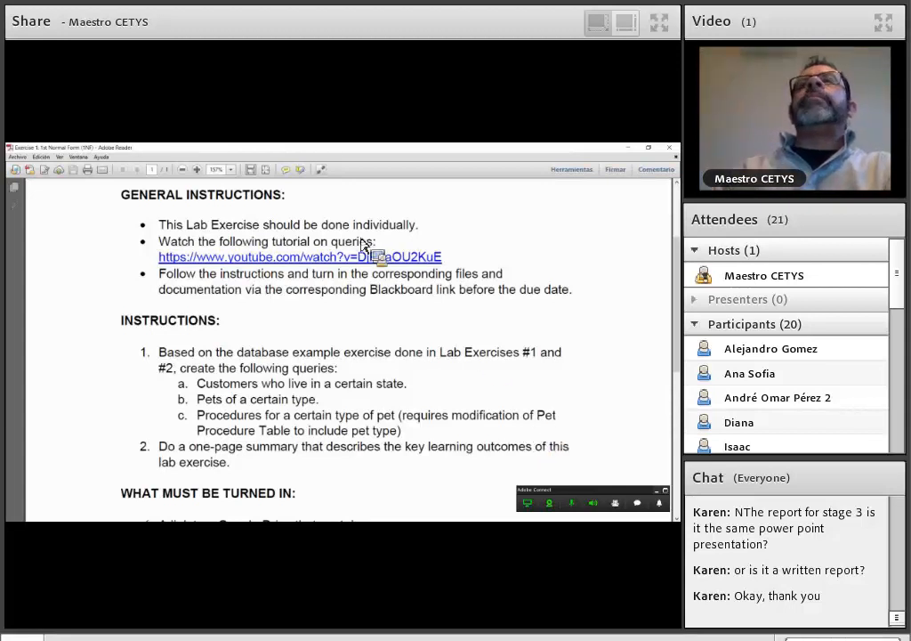
pyautogui.click(667, 149)
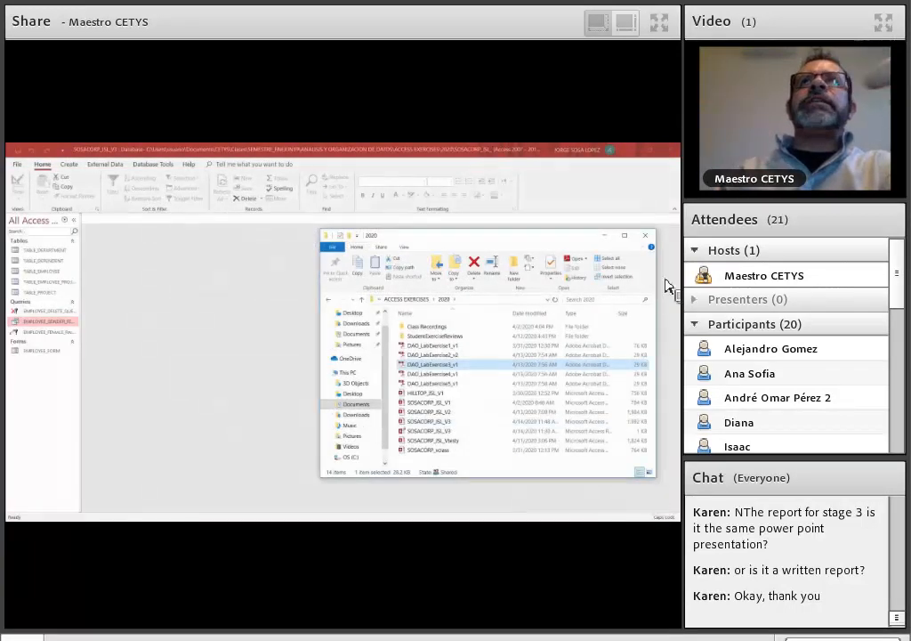
# - Close the SOSACORP_JSL_V3 database in Access and switch to the Adobe Connect meeting window
pyautogui.click(673, 146)
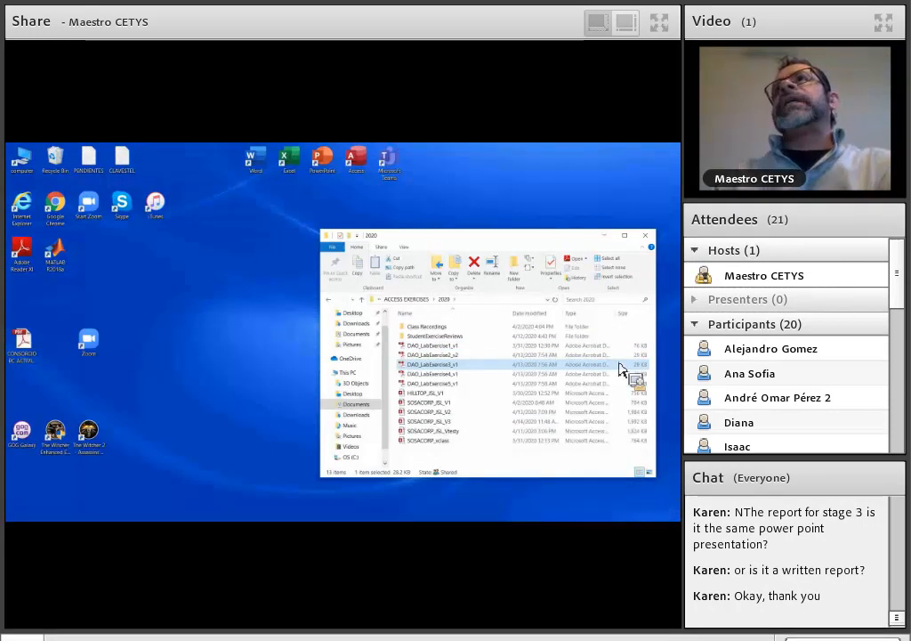
pyautogui.click(620, 362)
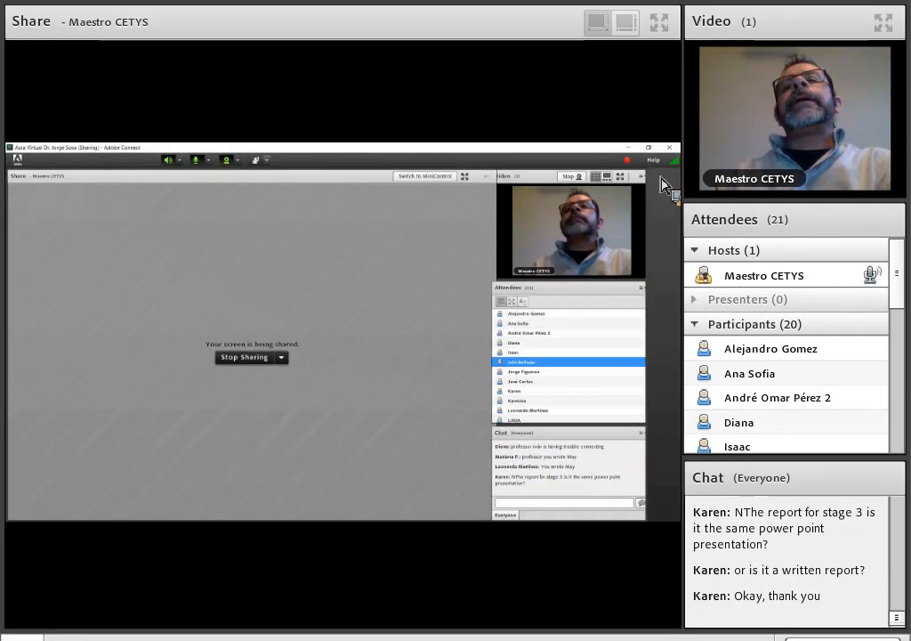